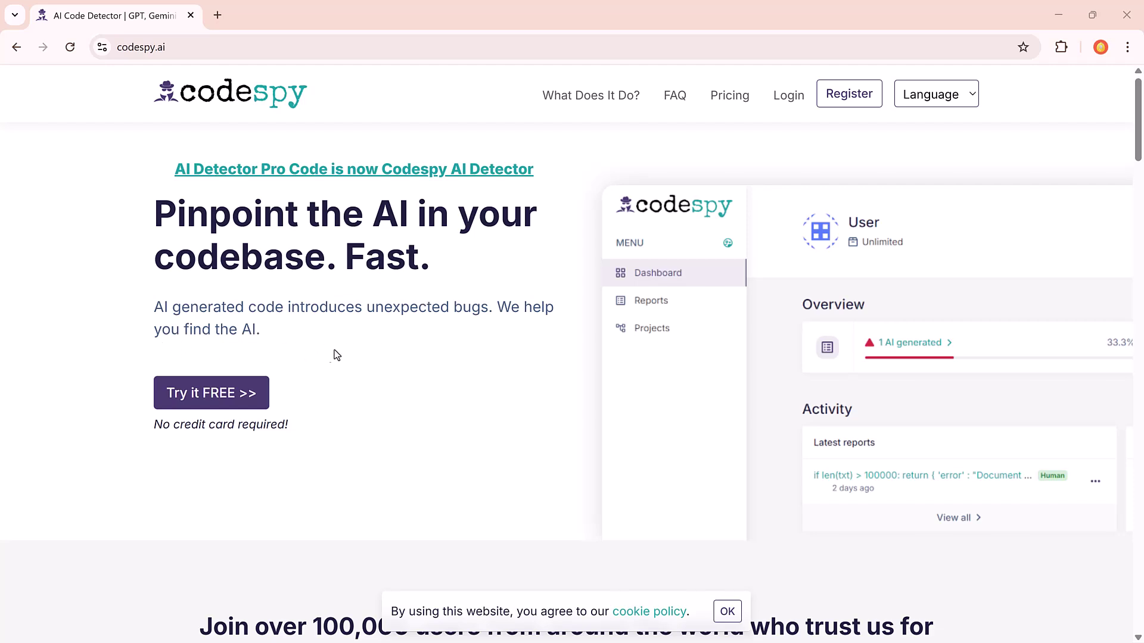
scroll(335, 355, down, 4)
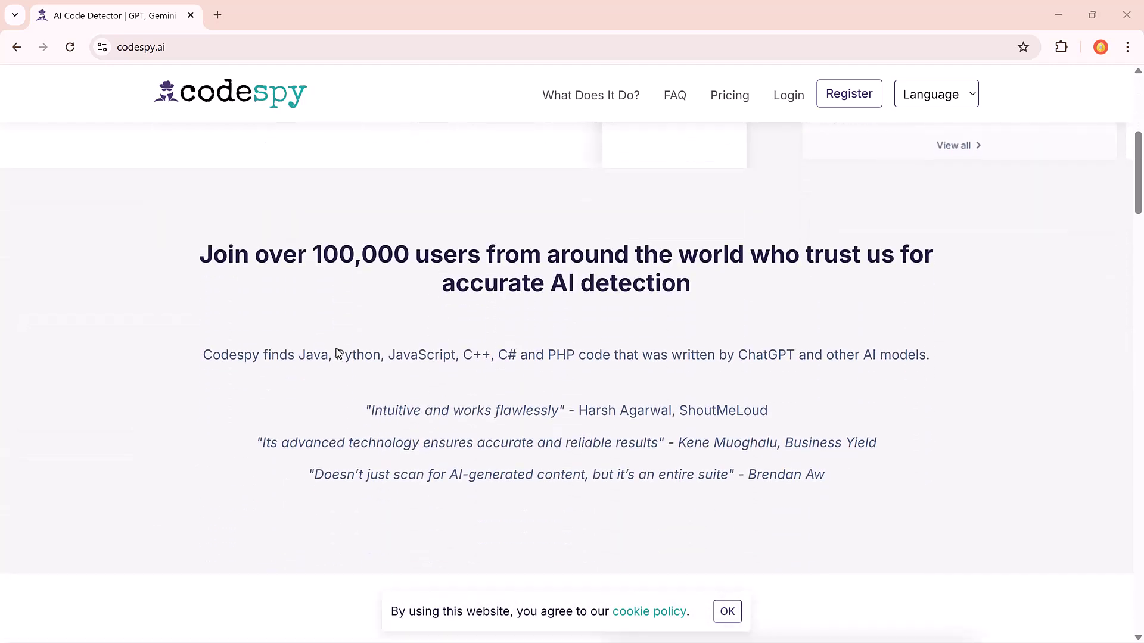
scroll(335, 355, down, 1)
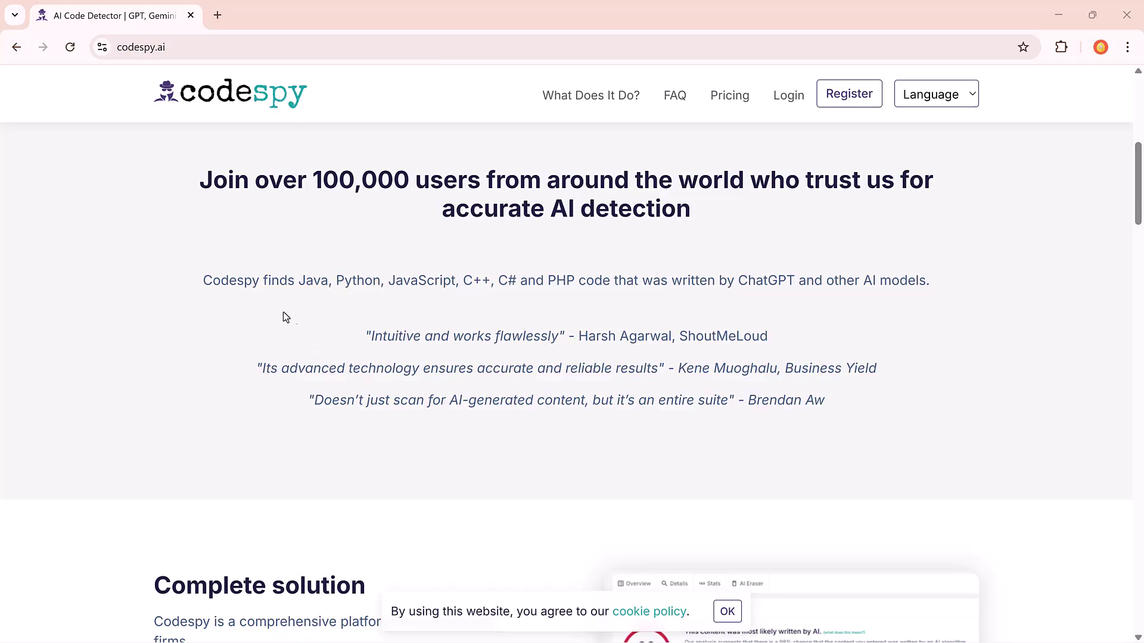
scroll(701, 317, down, 2)
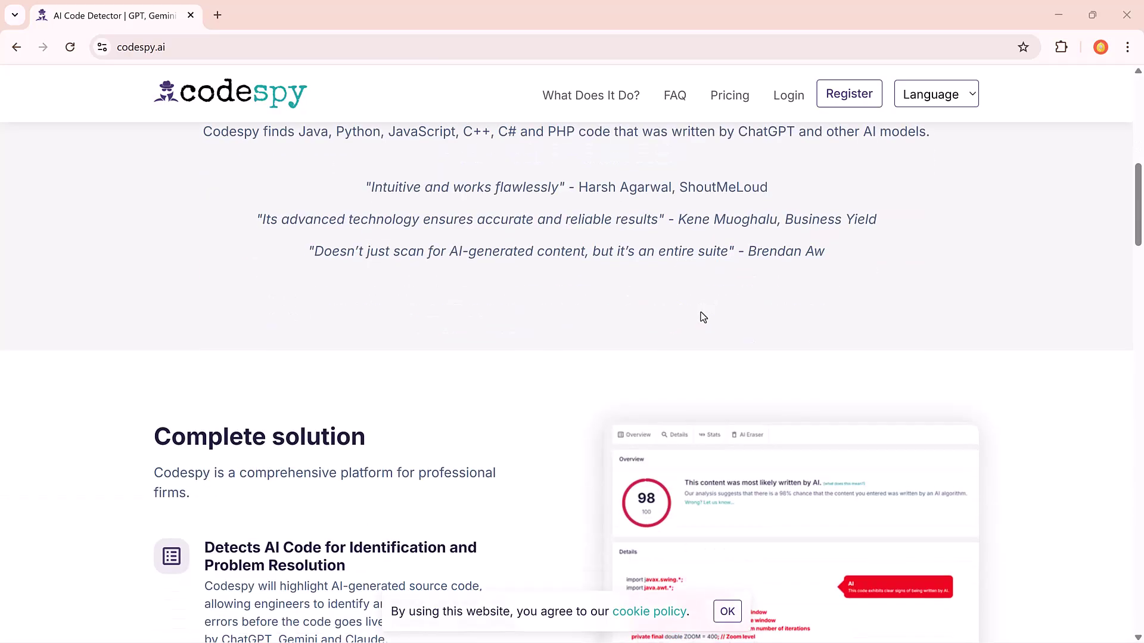
scroll(702, 317, down, 1)
scroll(702, 318, down, 2)
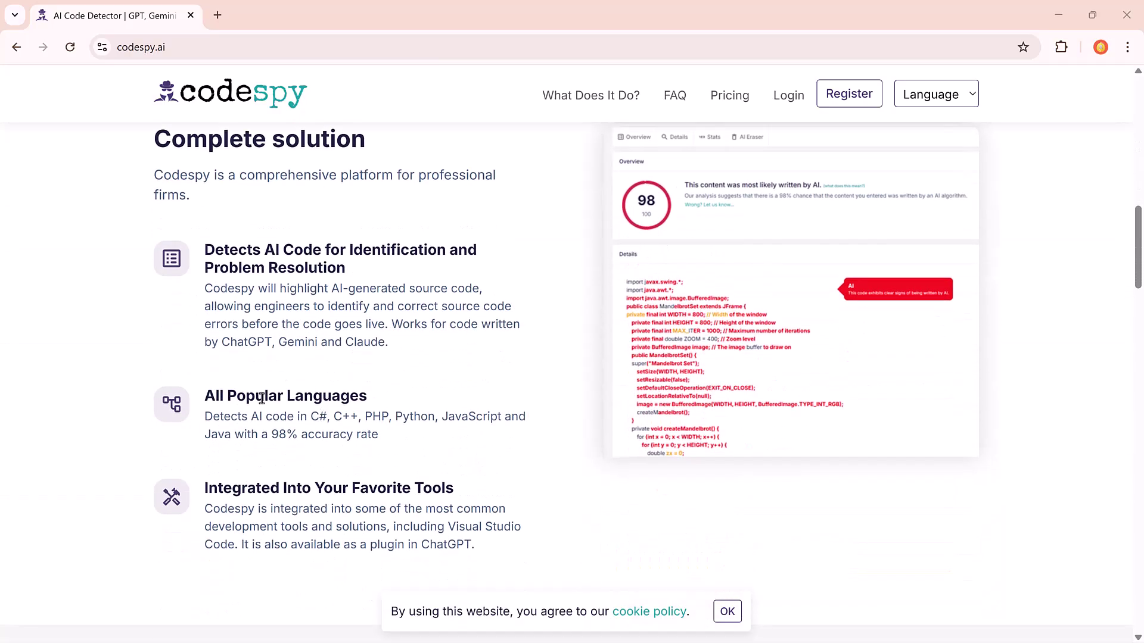
scroll(437, 382, down, 1)
scroll(436, 383, down, 1)
scroll(436, 383, down, 2)
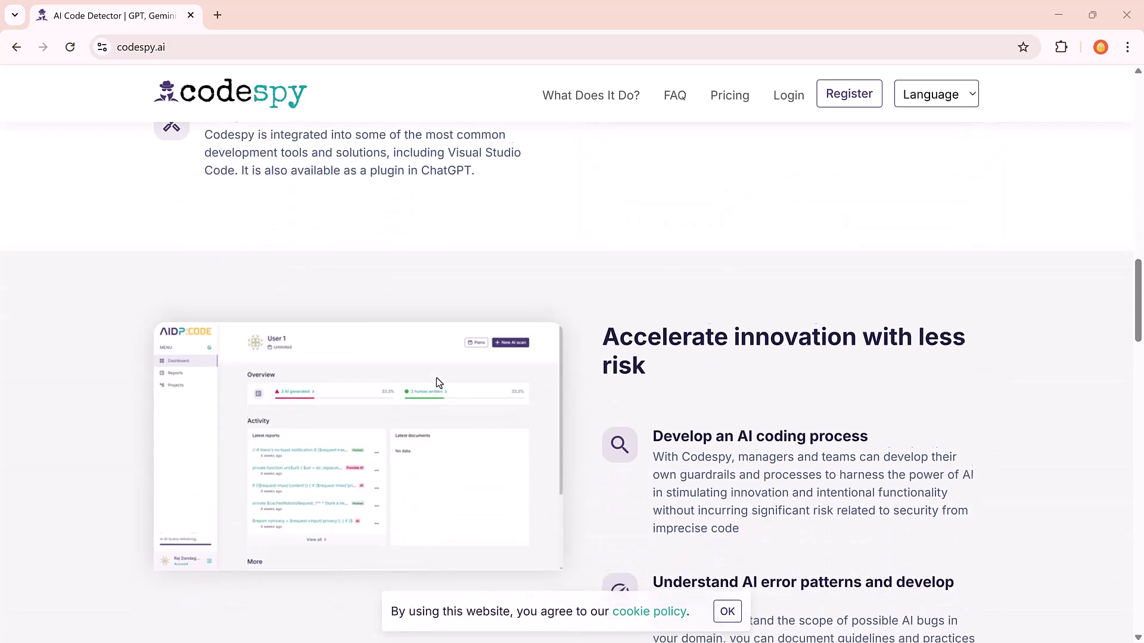
scroll(436, 383, down, 2)
scroll(436, 382, down, 1)
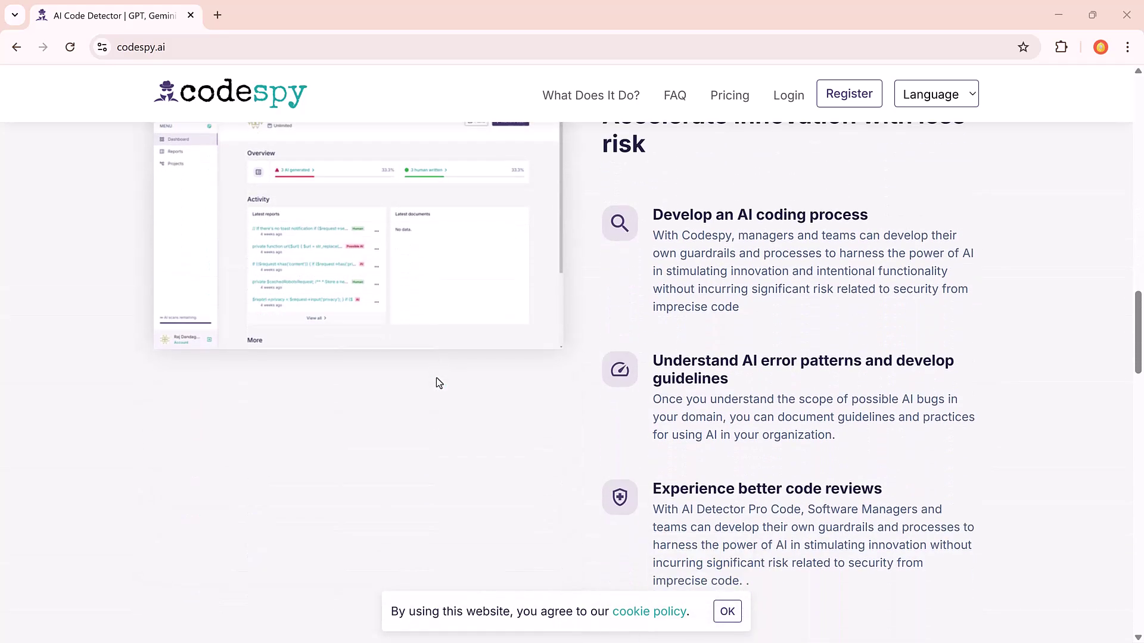
scroll(436, 383, down, 2)
scroll(436, 383, down, 1)
scroll(436, 382, down, 1)
scroll(436, 383, down, 2)
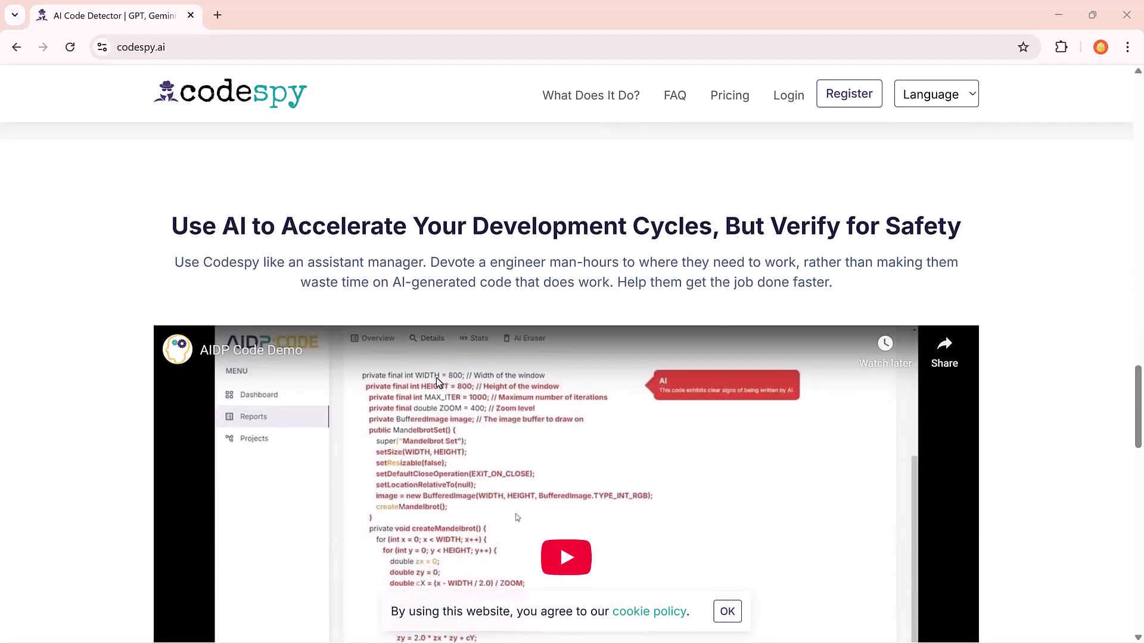
scroll(436, 383, down, 2)
scroll(437, 382, down, 1)
scroll(437, 383, down, 1)
scroll(438, 382, down, 2)
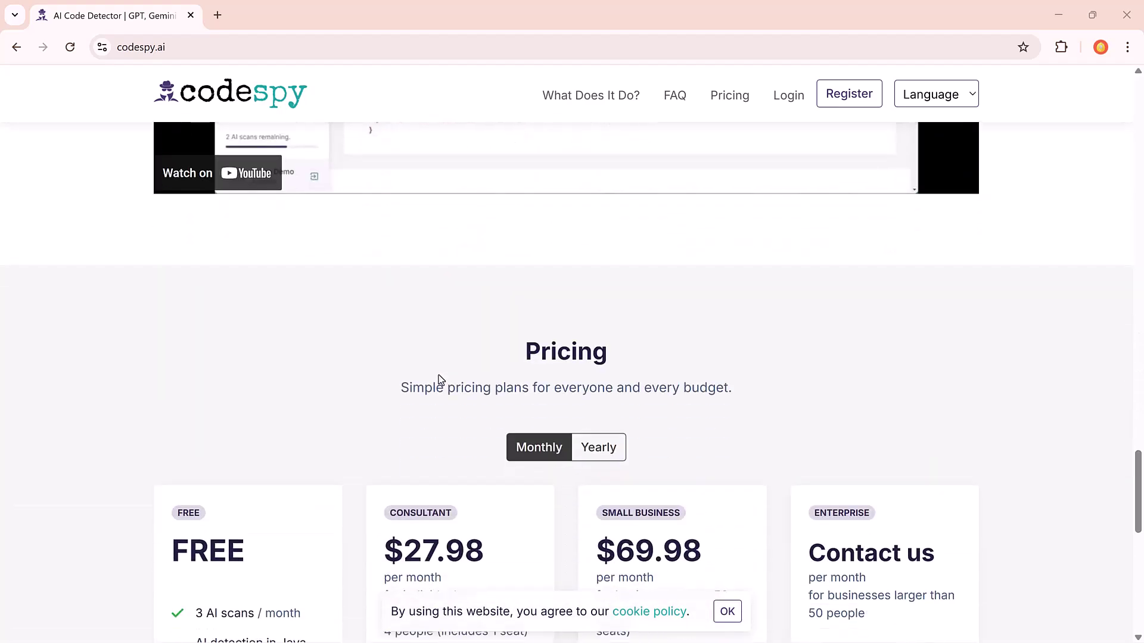
scroll(438, 383, down, 2)
scroll(438, 380, down, 2)
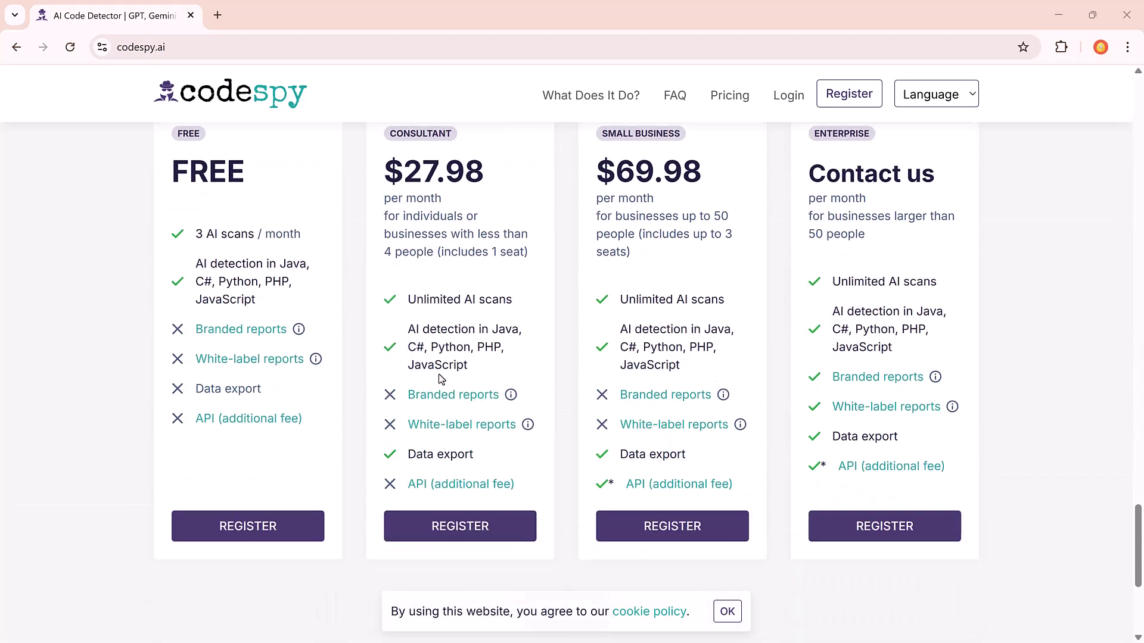
scroll(438, 380, down, 2)
scroll(439, 380, down, 1)
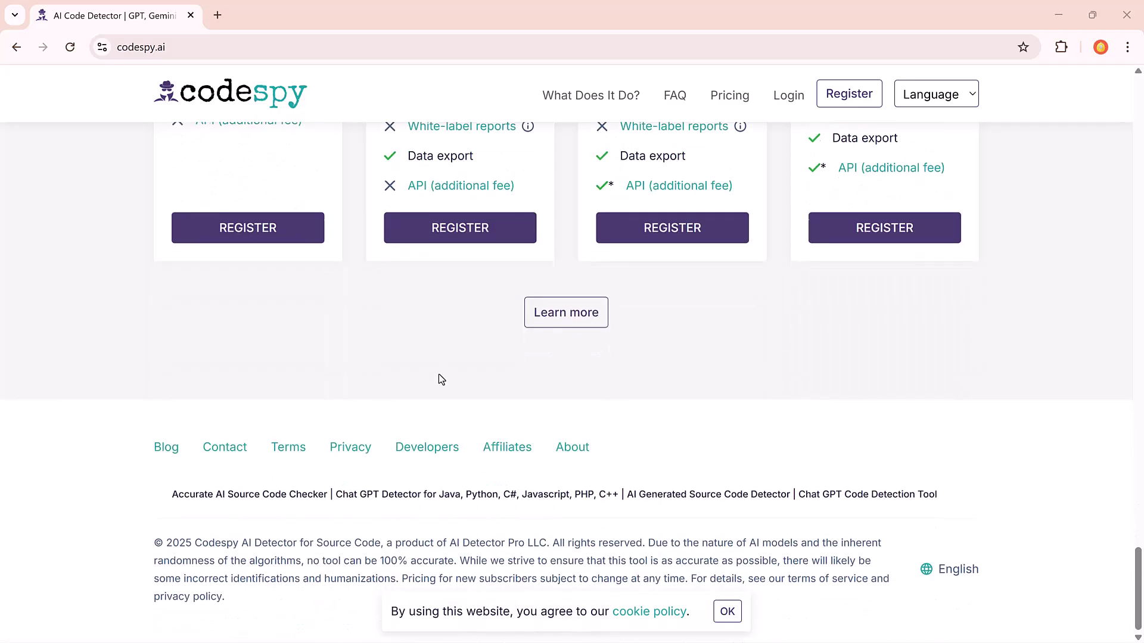
scroll(439, 380, up, 4)
scroll(438, 380, up, 2)
scroll(439, 380, up, 2)
scroll(439, 380, up, 3)
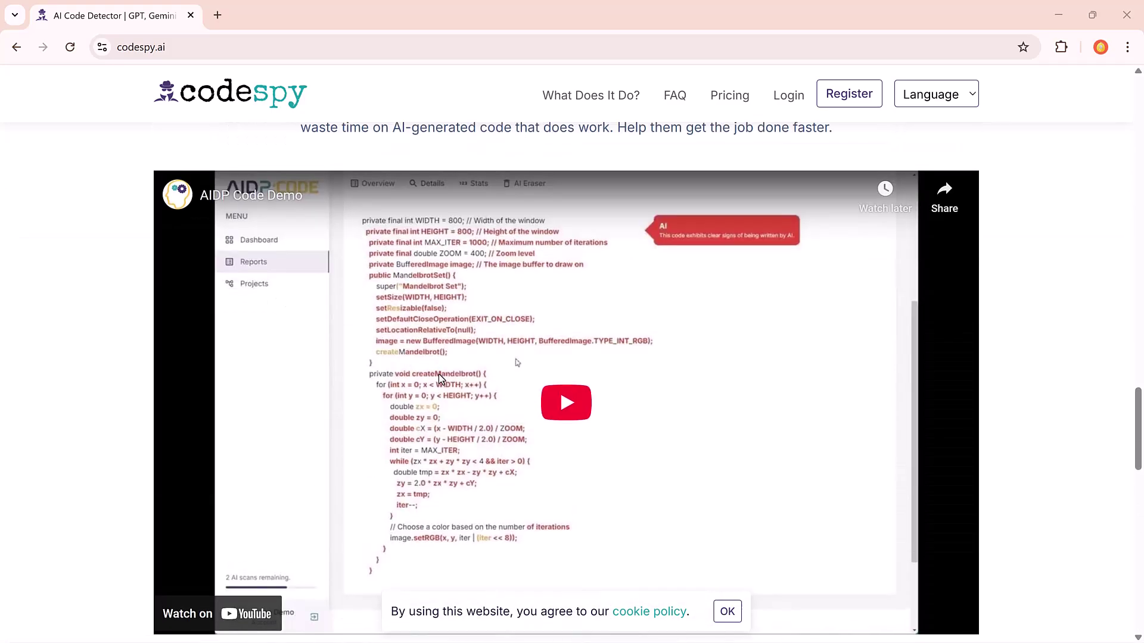
scroll(439, 374, up, 4)
scroll(439, 373, up, 2)
scroll(439, 374, up, 3)
scroll(439, 373, up, 3)
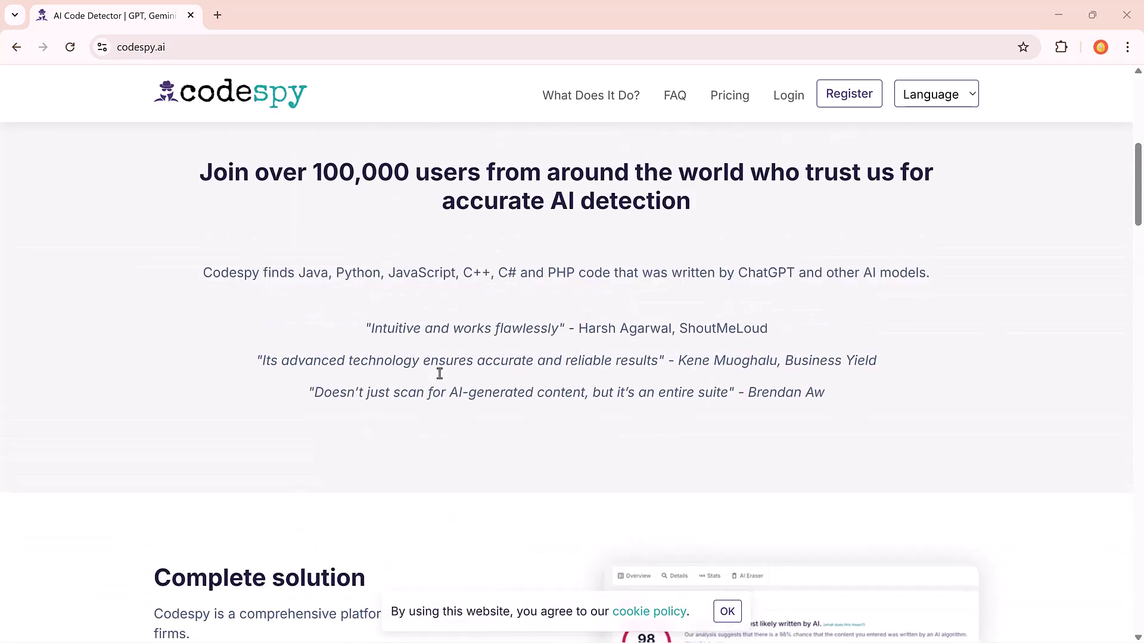
scroll(438, 373, up, 3)
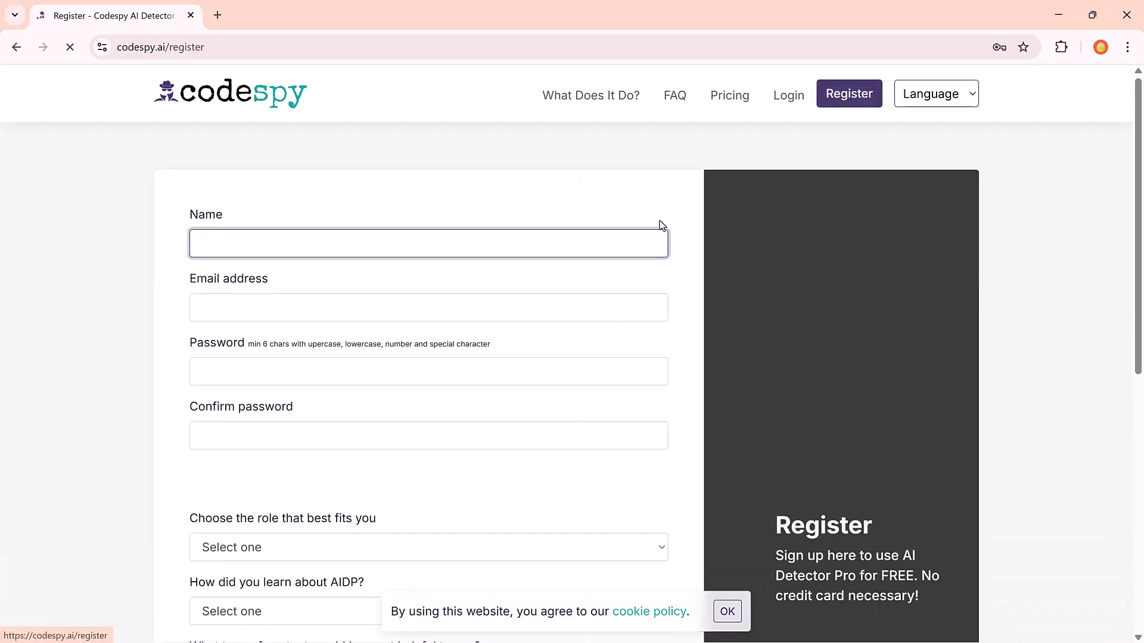
scroll(623, 267, down, 2)
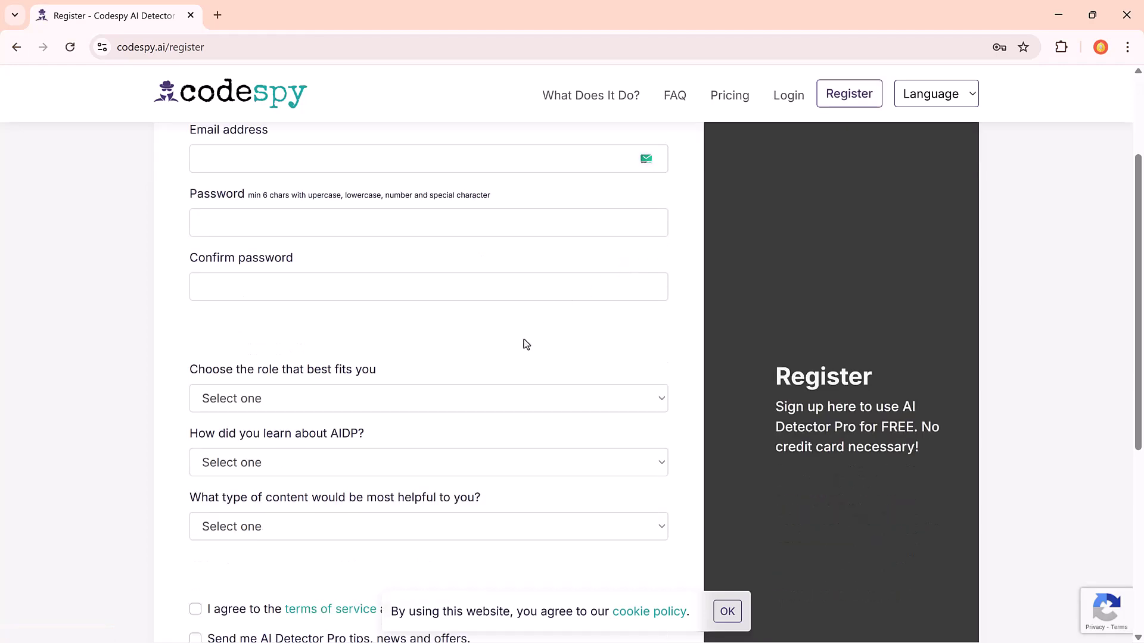
scroll(524, 344, up, 2)
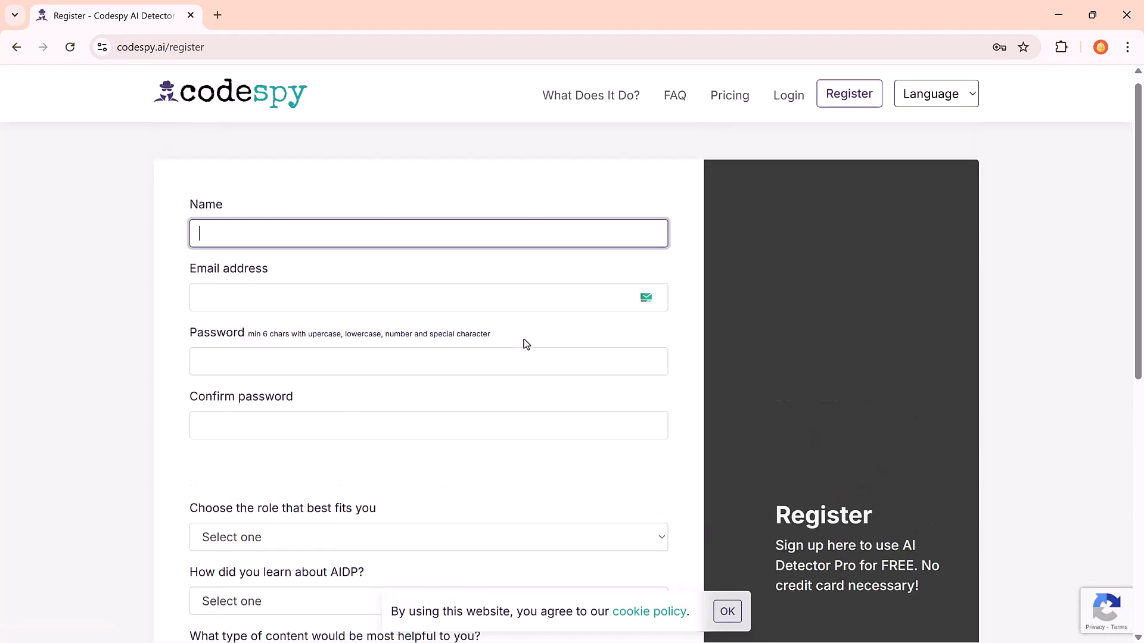
- Bring up the Register form and accept the cookie policy banner with OK
click(518, 282)
scroll(518, 282, down, 1)
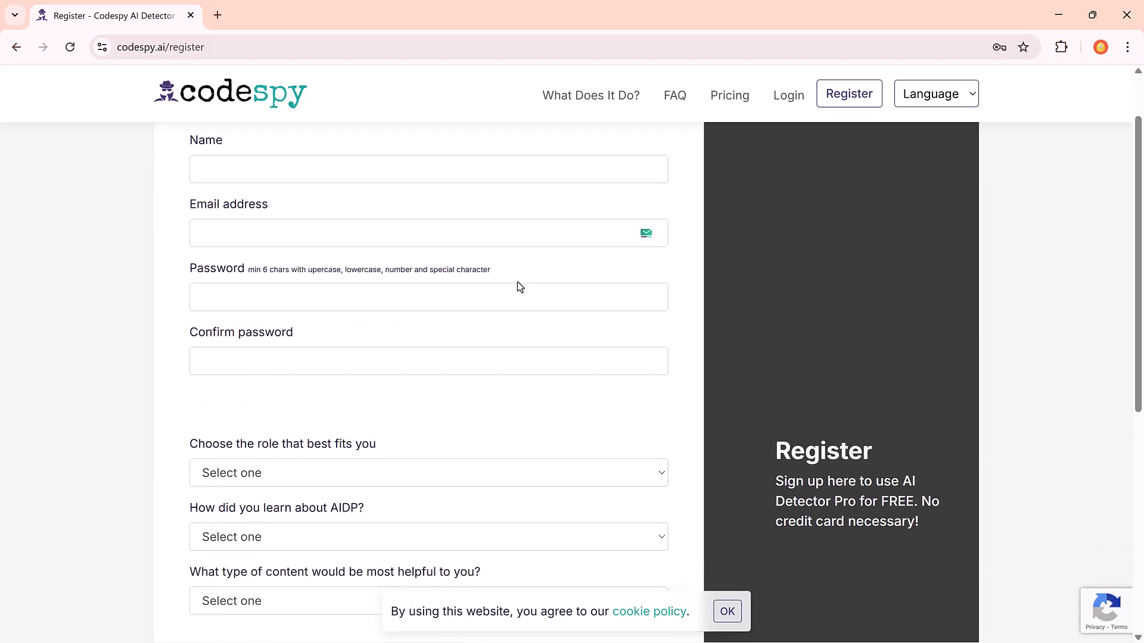
scroll(517, 283, down, 3)
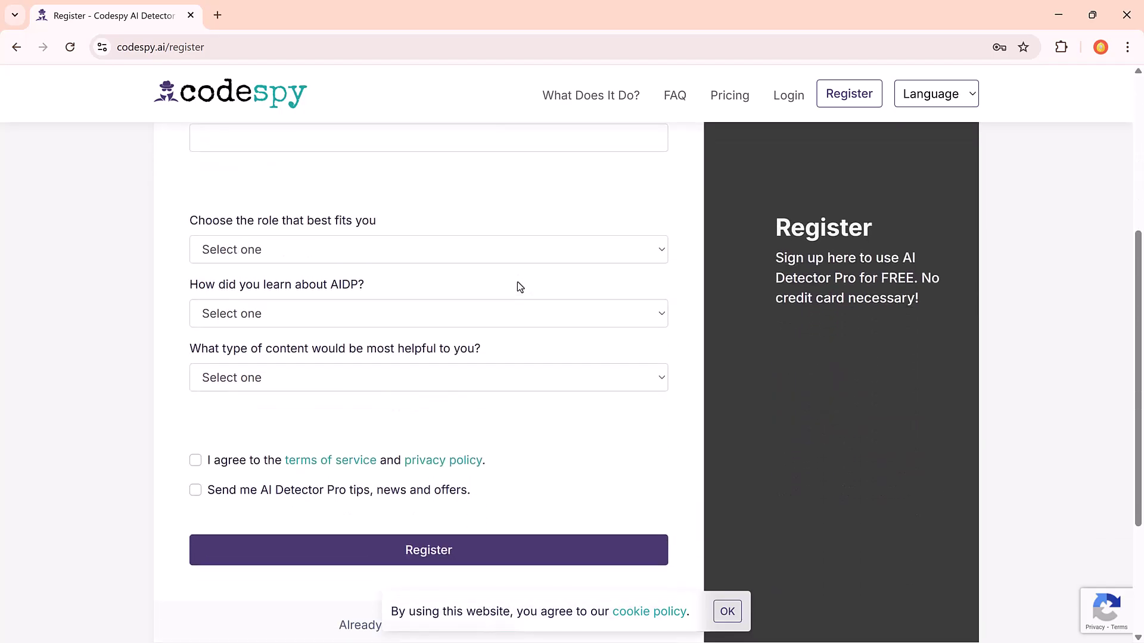
click(728, 612)
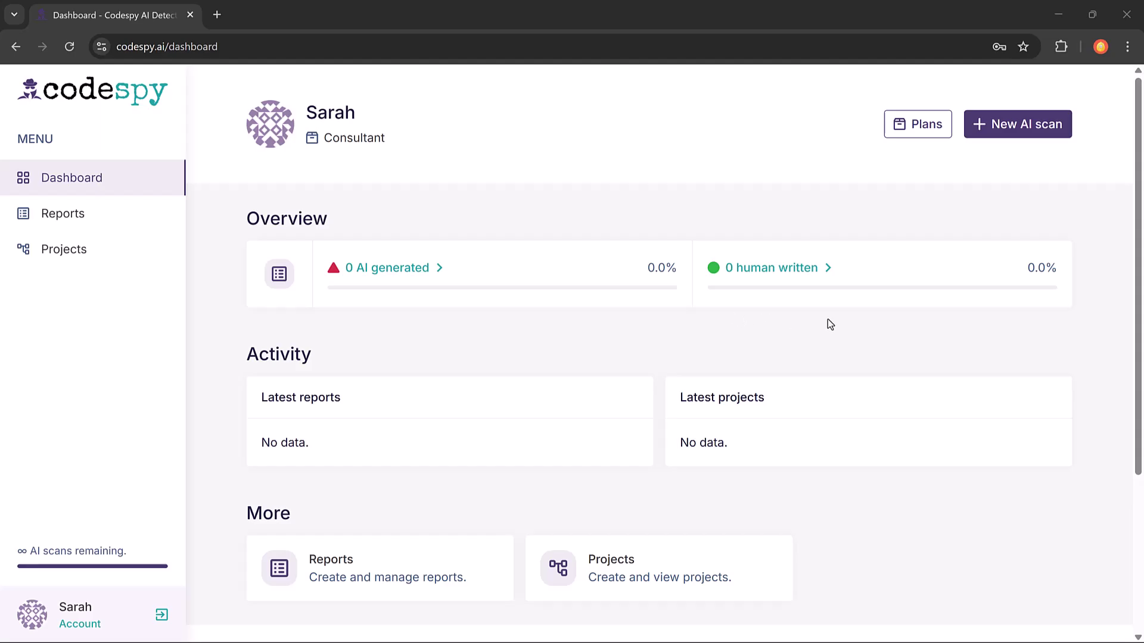
scroll(489, 378, down, 1)
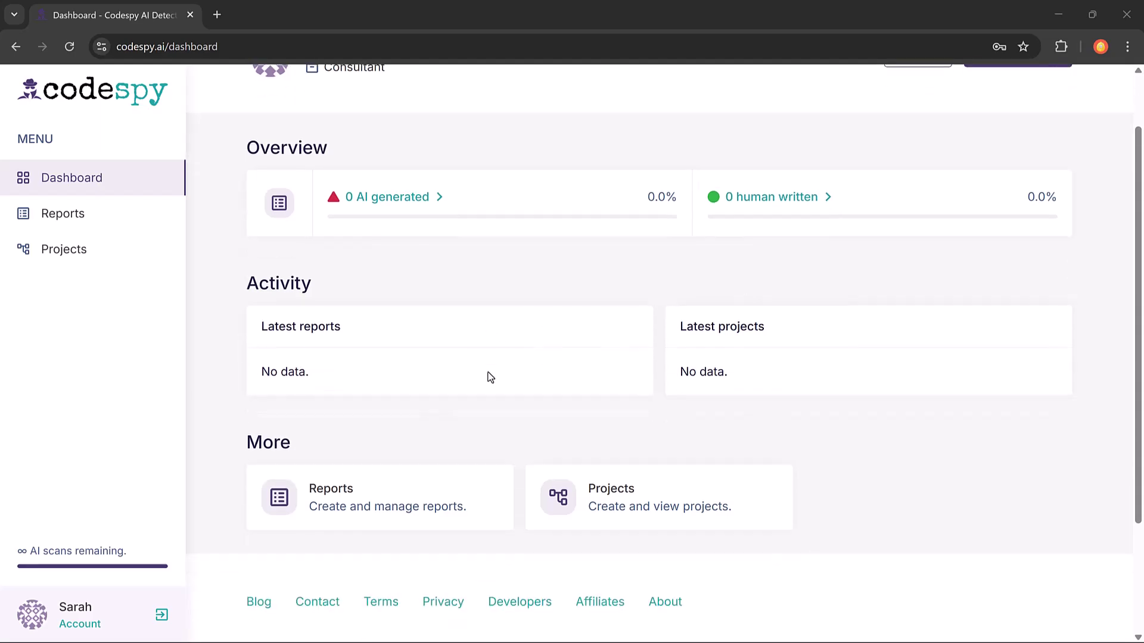
scroll(489, 377, down, 1)
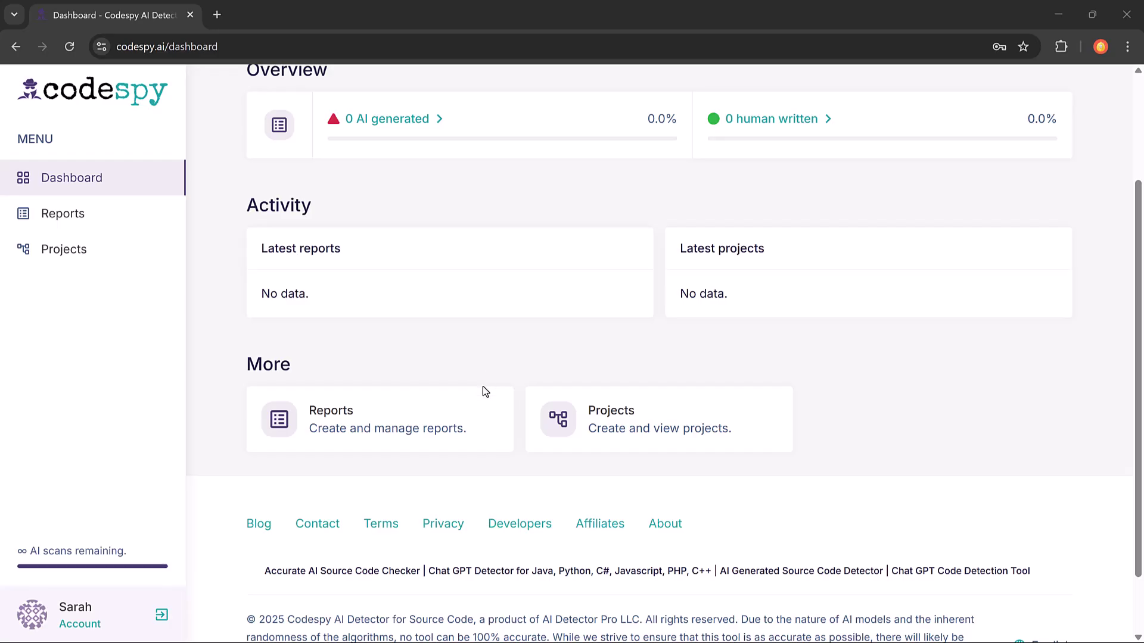
scroll(483, 392, up, 2)
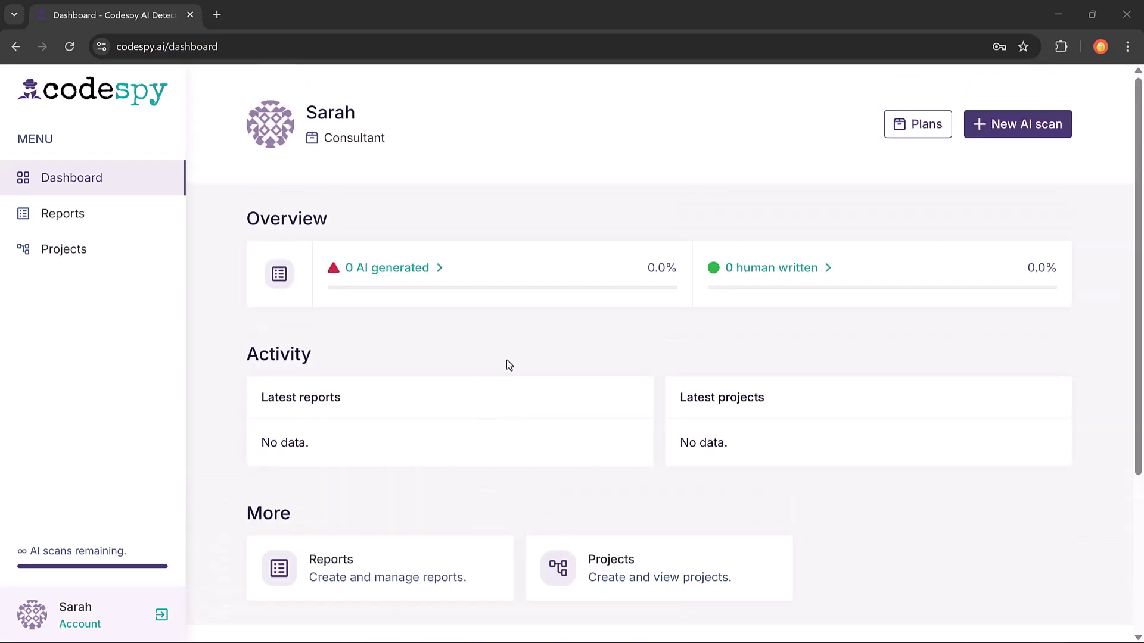
- Check the still-empty Reports page, then return to the Dashboard overview
click(102, 222)
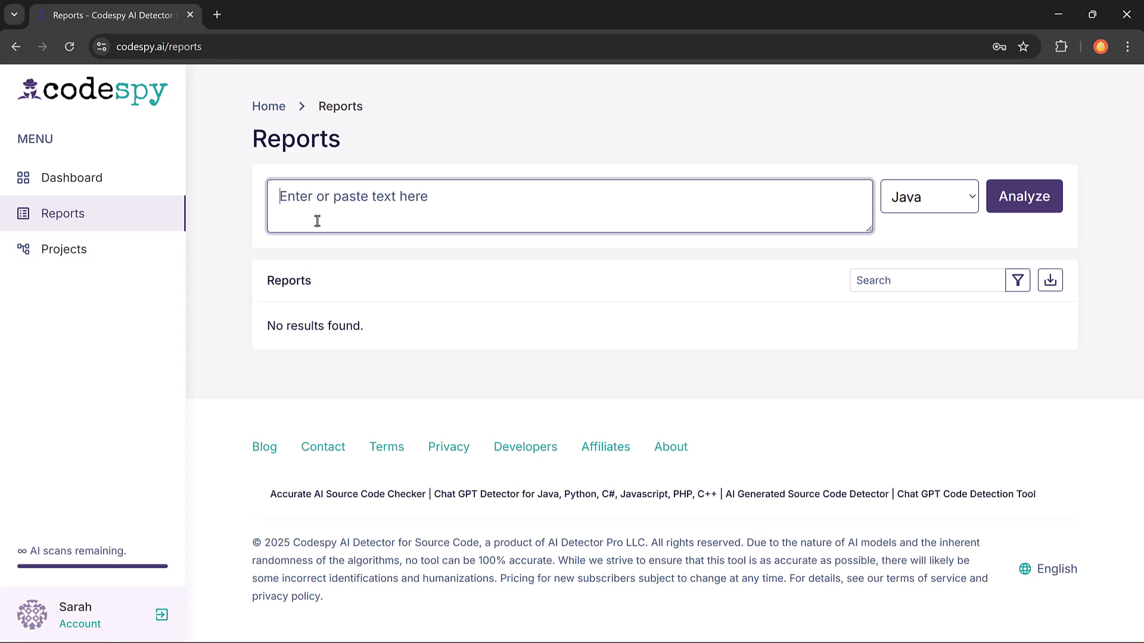
click(114, 192)
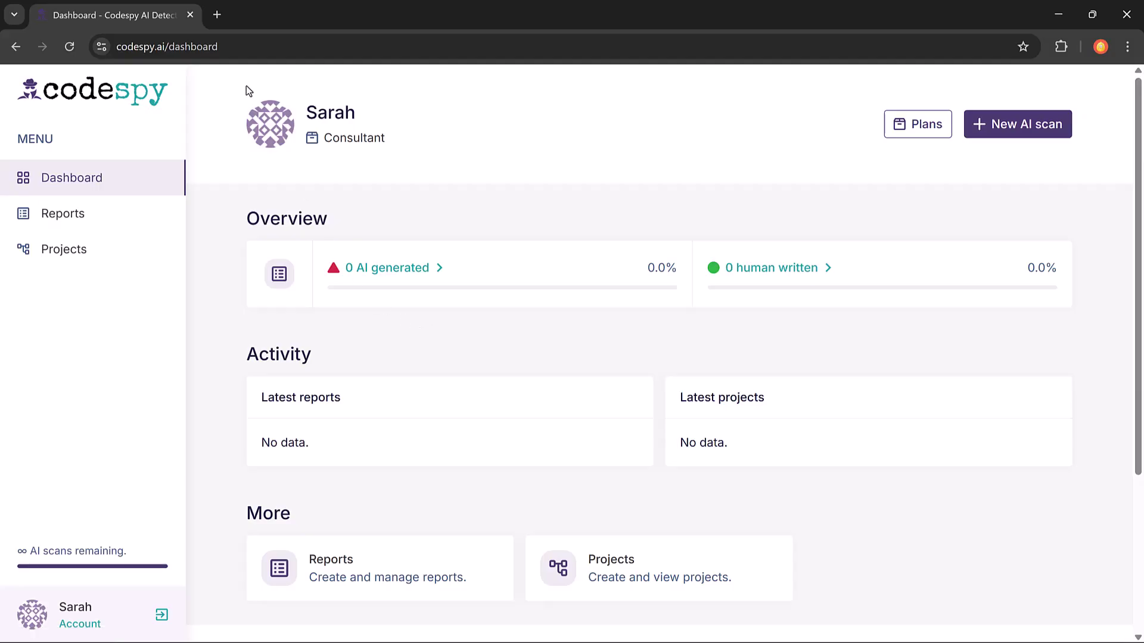
- Start a new browser tab to reach chatgpt.com for a PHP coding sample
click(216, 14)
text(c)
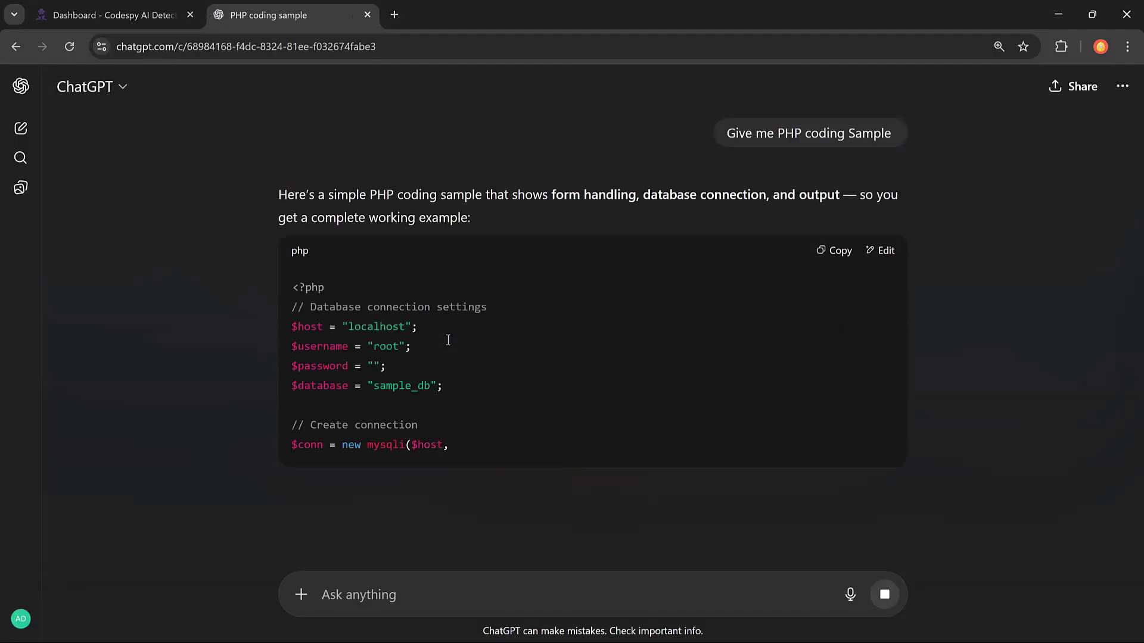
scroll(448, 339, down, 2)
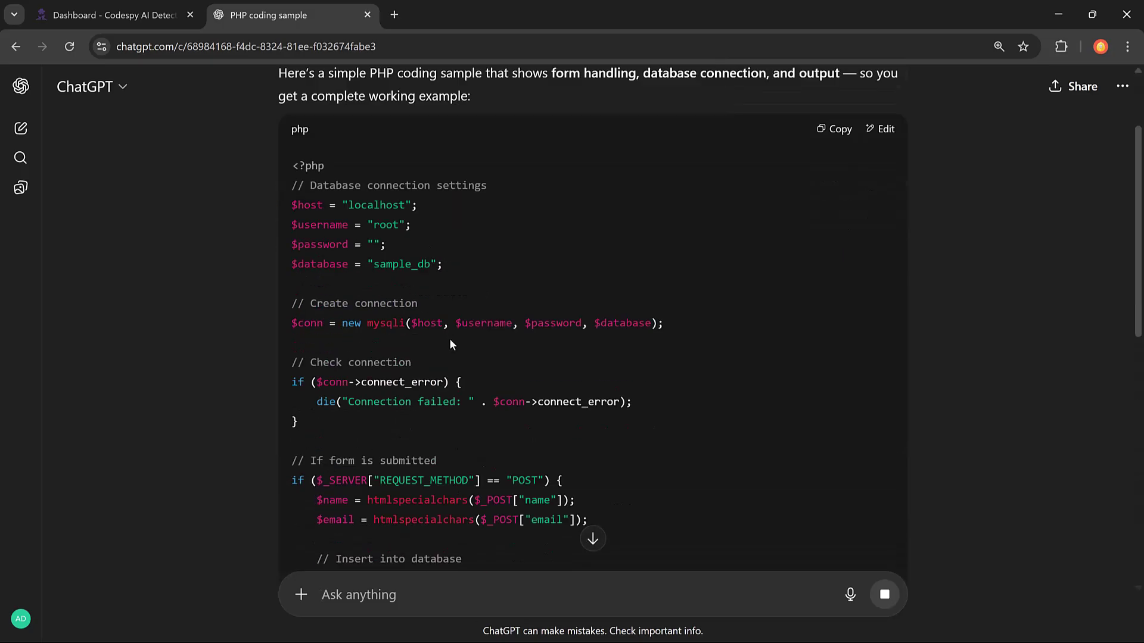
scroll(449, 338, down, 4)
scroll(450, 338, down, 3)
scroll(450, 338, down, 2)
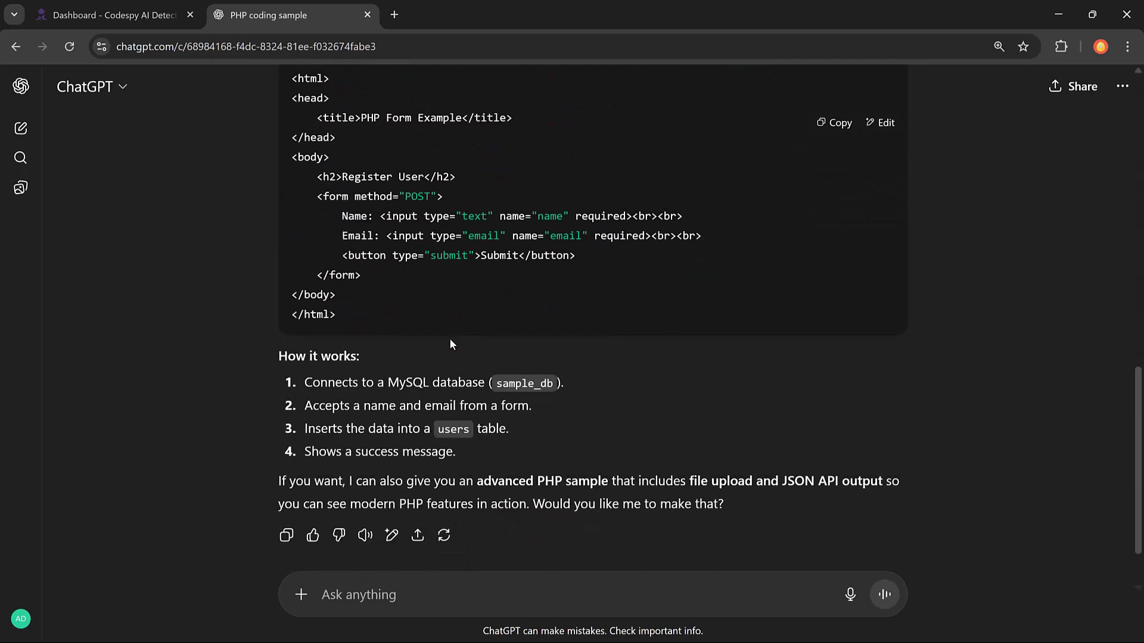
scroll(450, 337, up, 2)
scroll(450, 337, up, 8)
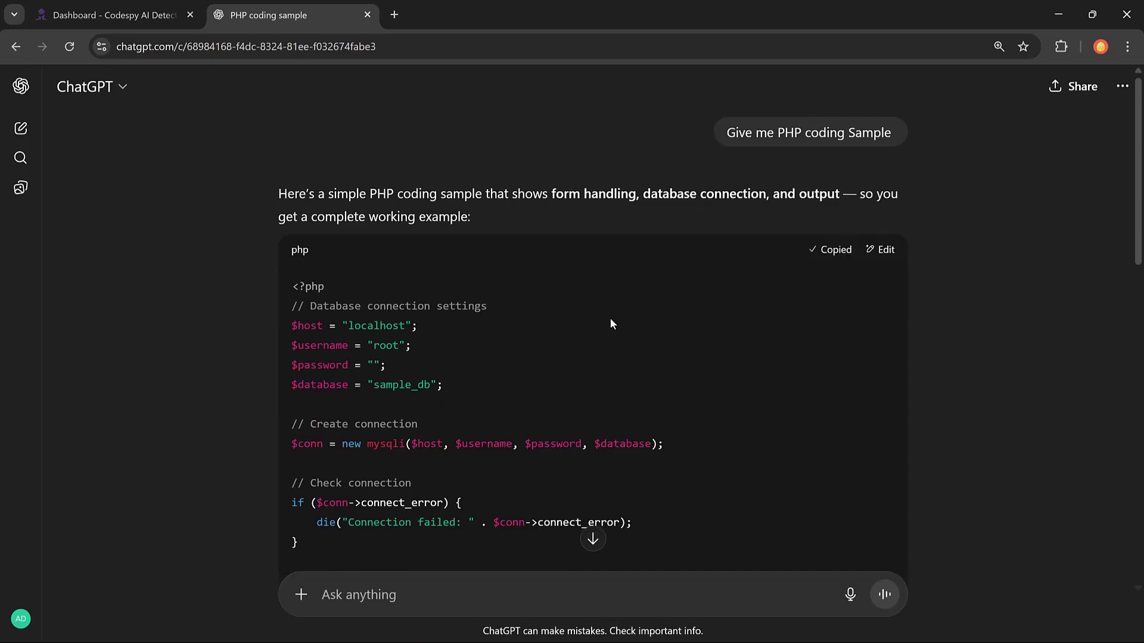
- Paste the copied PHP sample on the Codespy Reports page and set the language to PHP
click(135, 18)
click(97, 215)
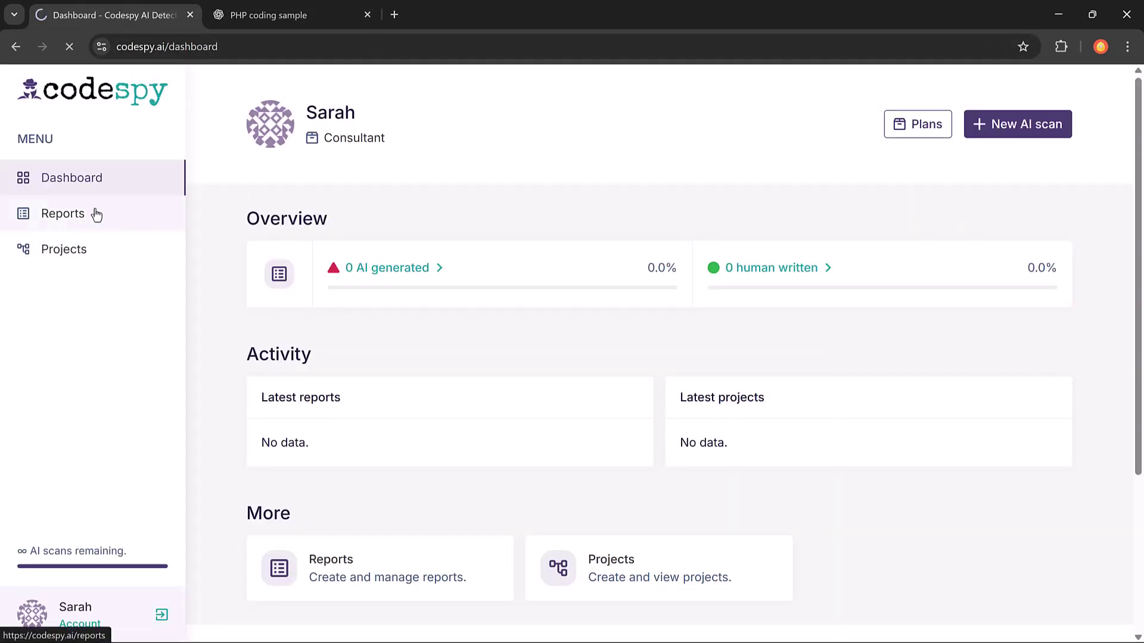
key(ctrl+v)
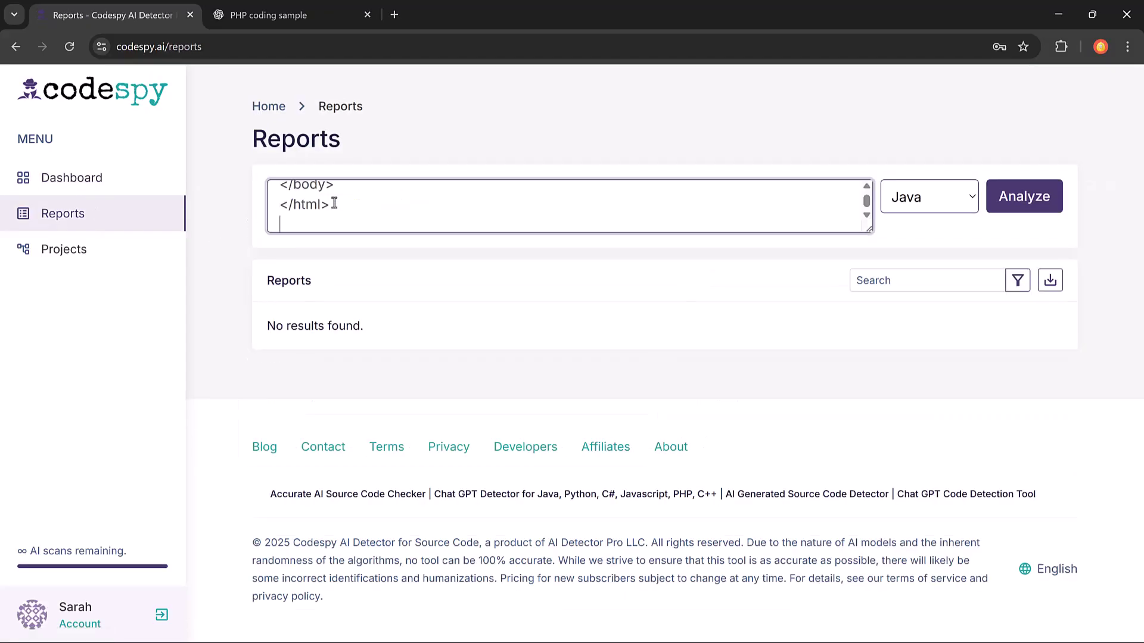
click(914, 205)
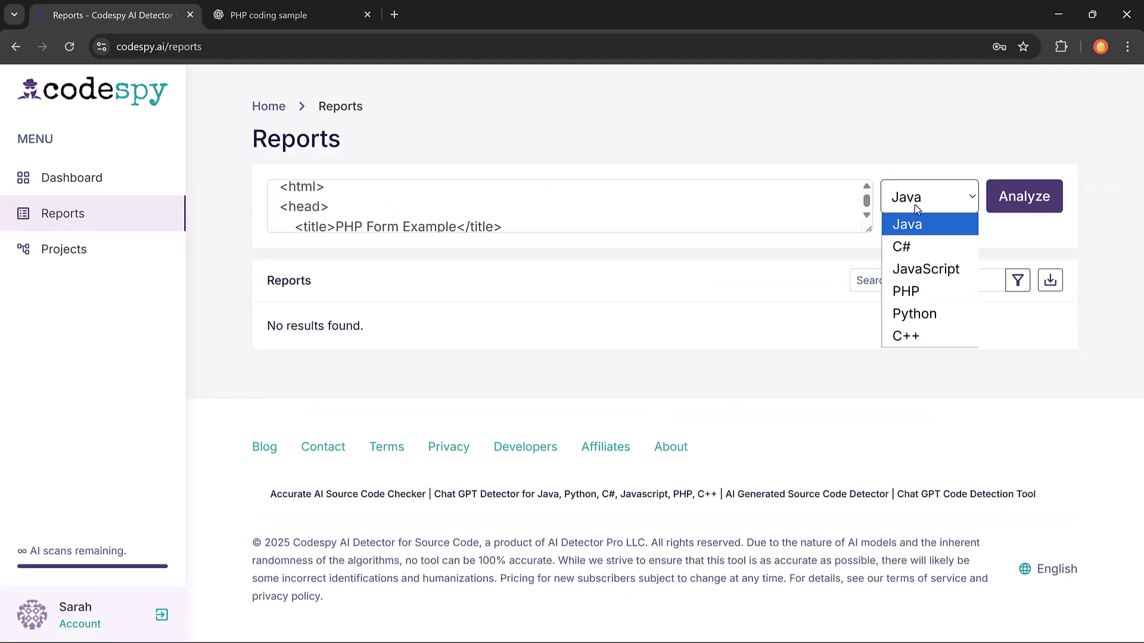
click(909, 293)
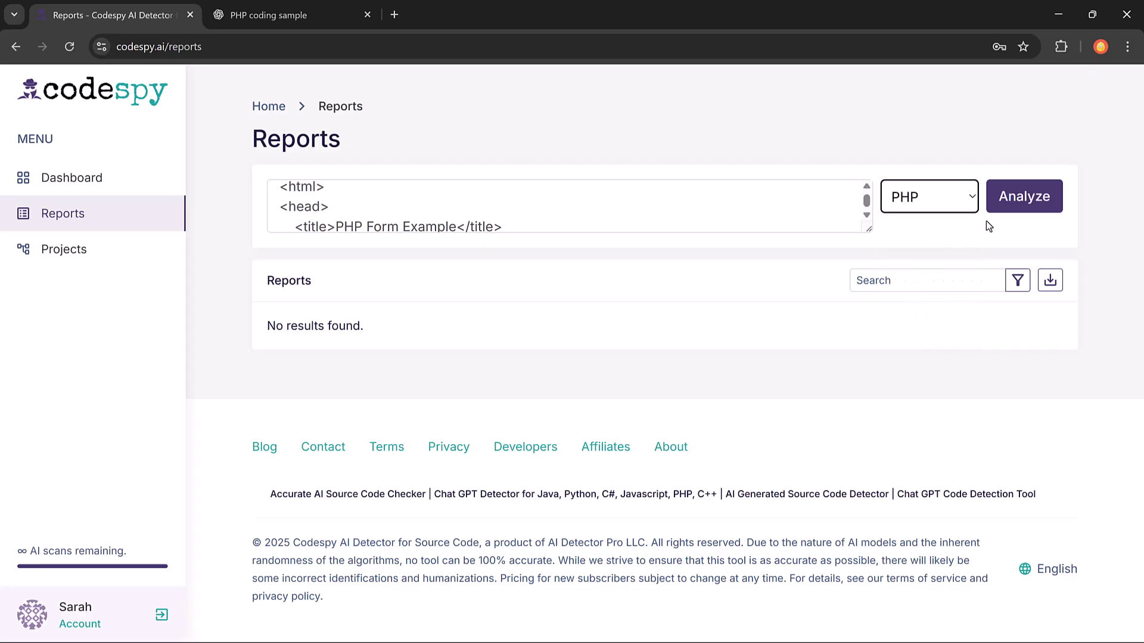
- Analyze the code, review the 98/100 Mostly AI report, and return to Reports
click(1011, 202)
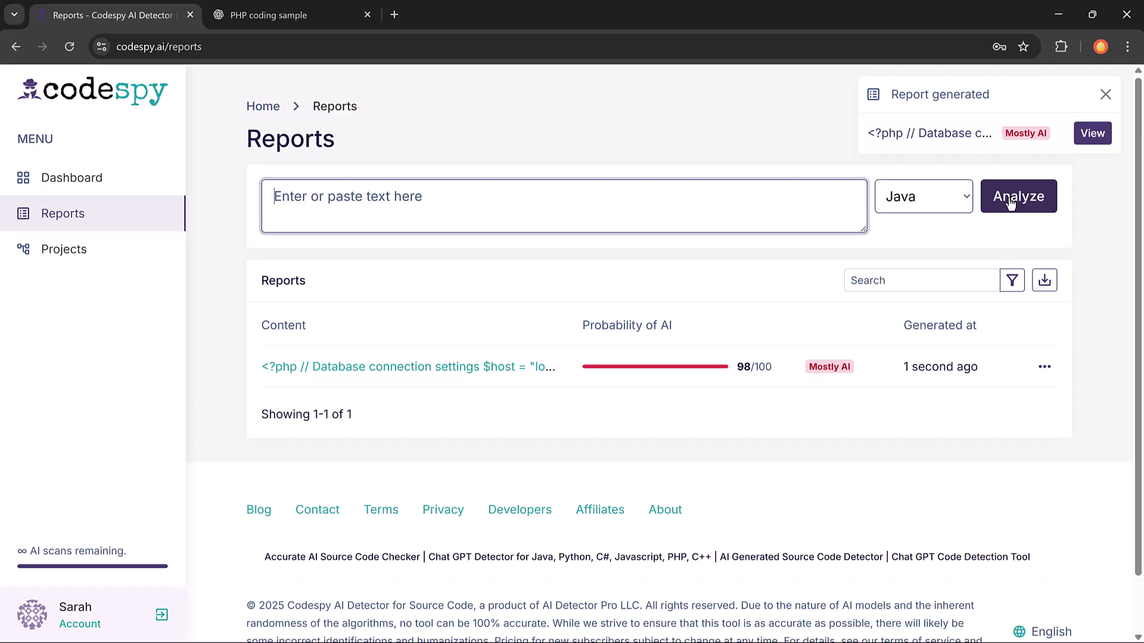
click(418, 369)
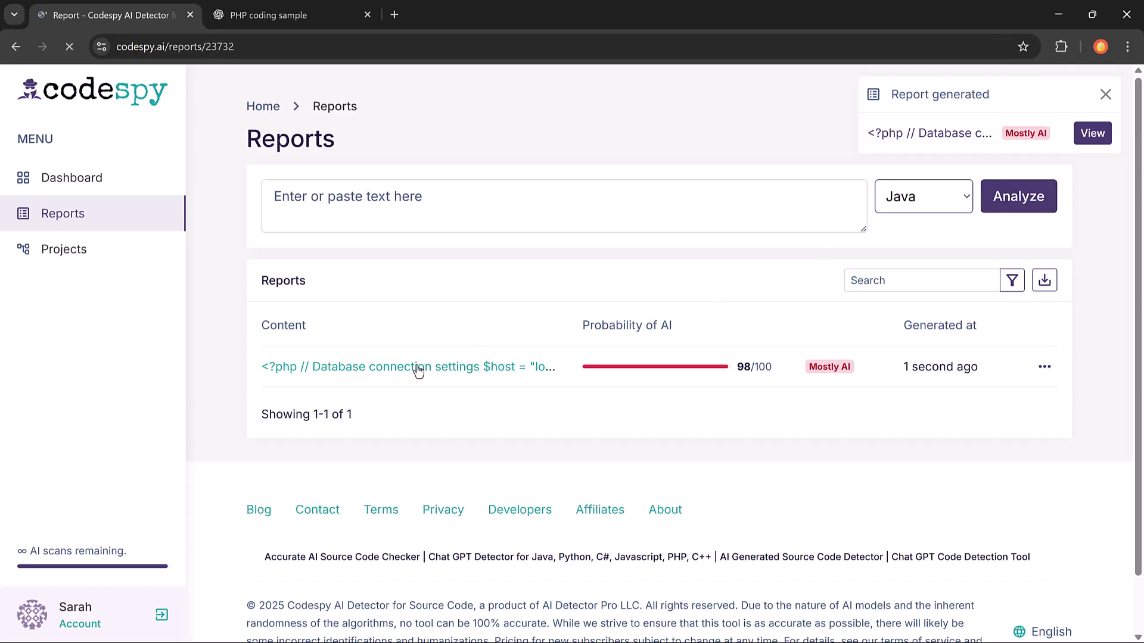
scroll(419, 370, down, 2)
scroll(419, 369, down, 1)
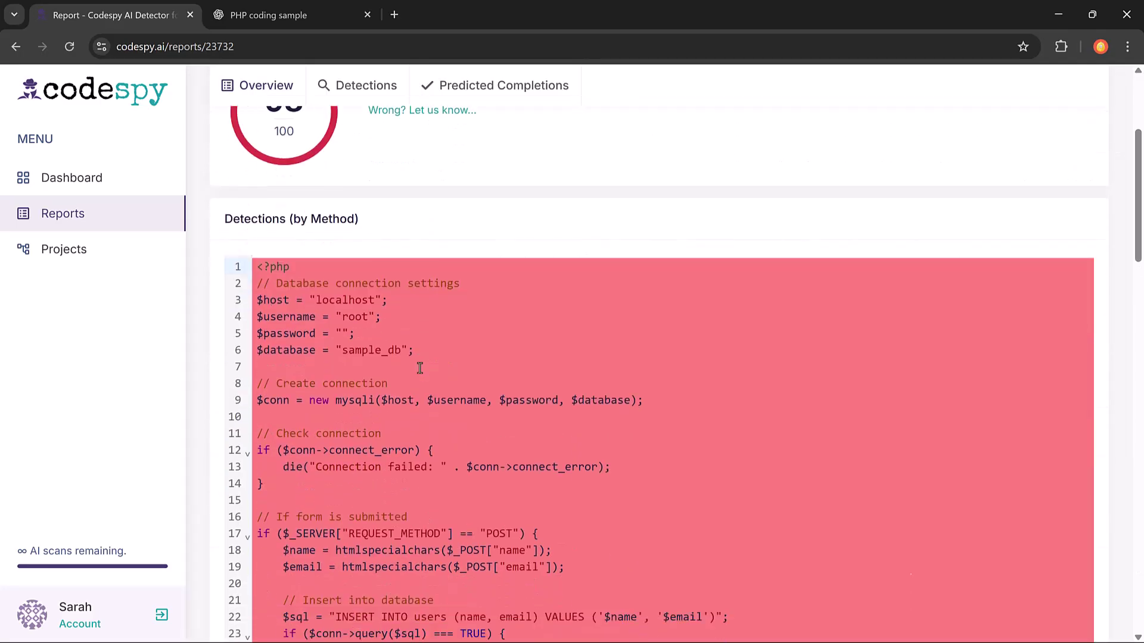
scroll(419, 368, down, 1)
scroll(419, 369, down, 1)
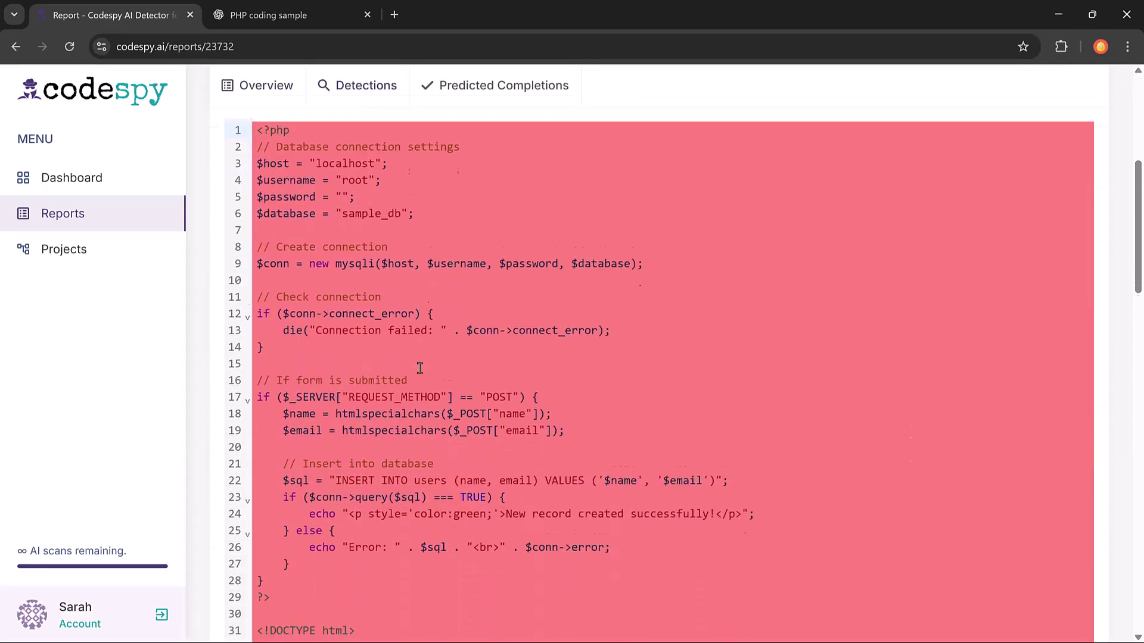
scroll(419, 369, down, 1)
scroll(419, 368, down, 1)
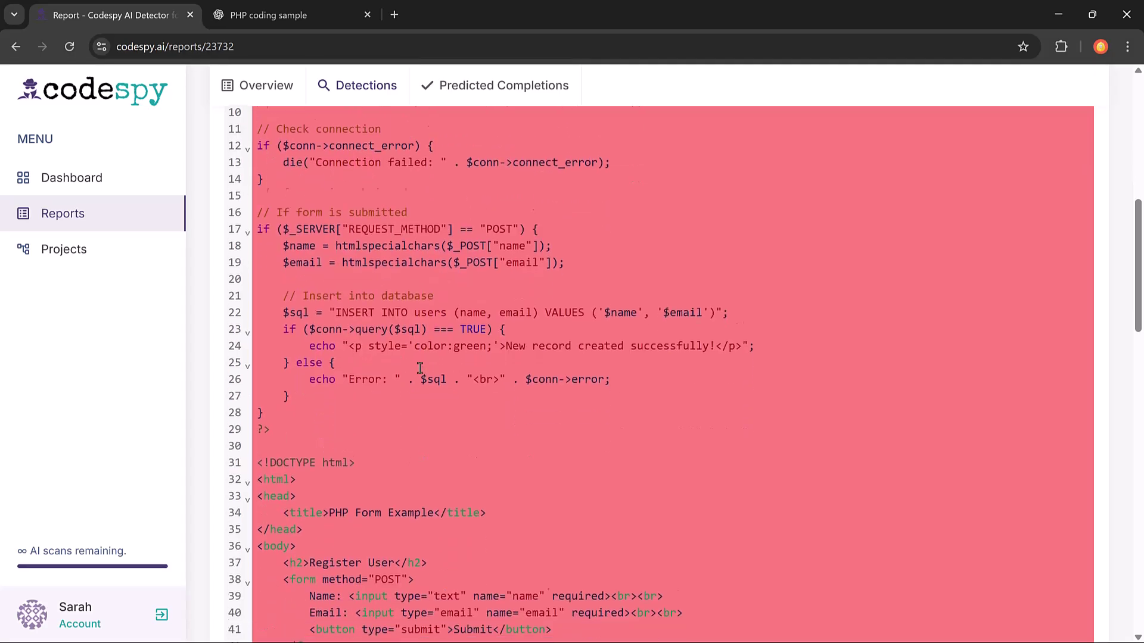
scroll(419, 368, down, 2)
scroll(420, 368, down, 1)
scroll(418, 368, down, 1)
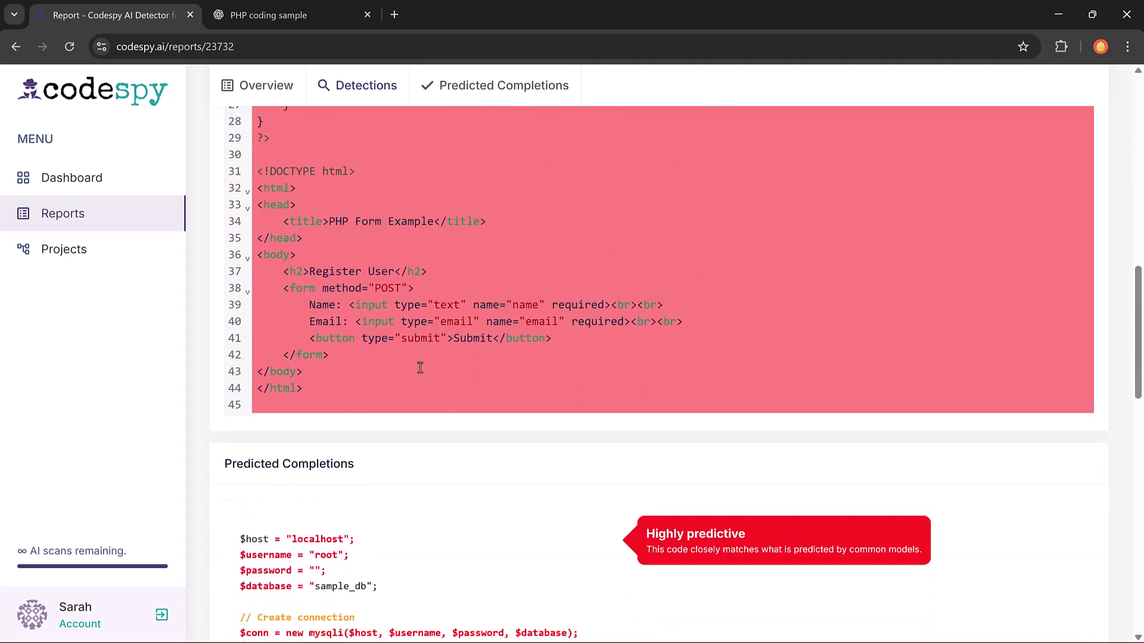
scroll(419, 369, up, 1)
scroll(419, 368, up, 1)
scroll(391, 349, up, 2)
click(143, 213)
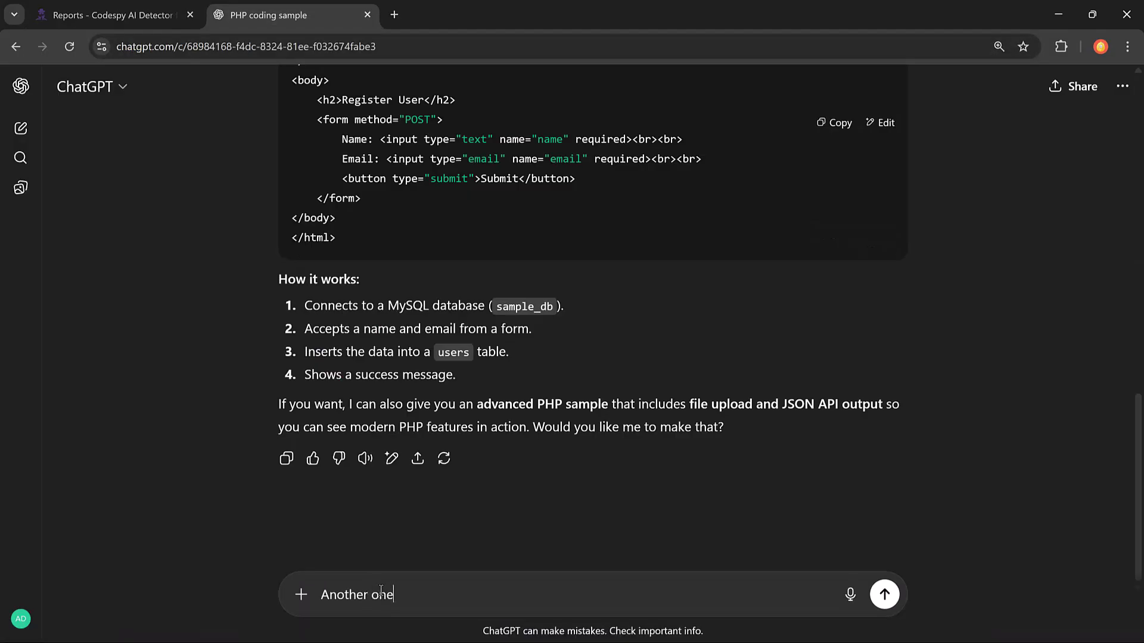
- Send 'Another one' to ChatGPT and copy the login-system PHP code
key(Return)
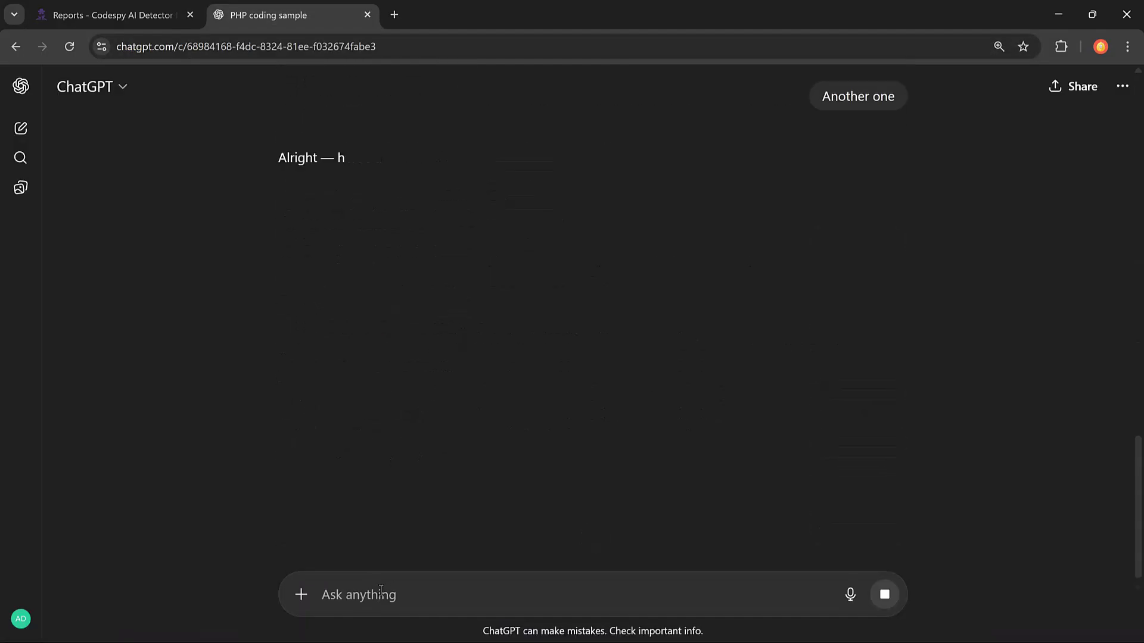
scroll(436, 488, down, 2)
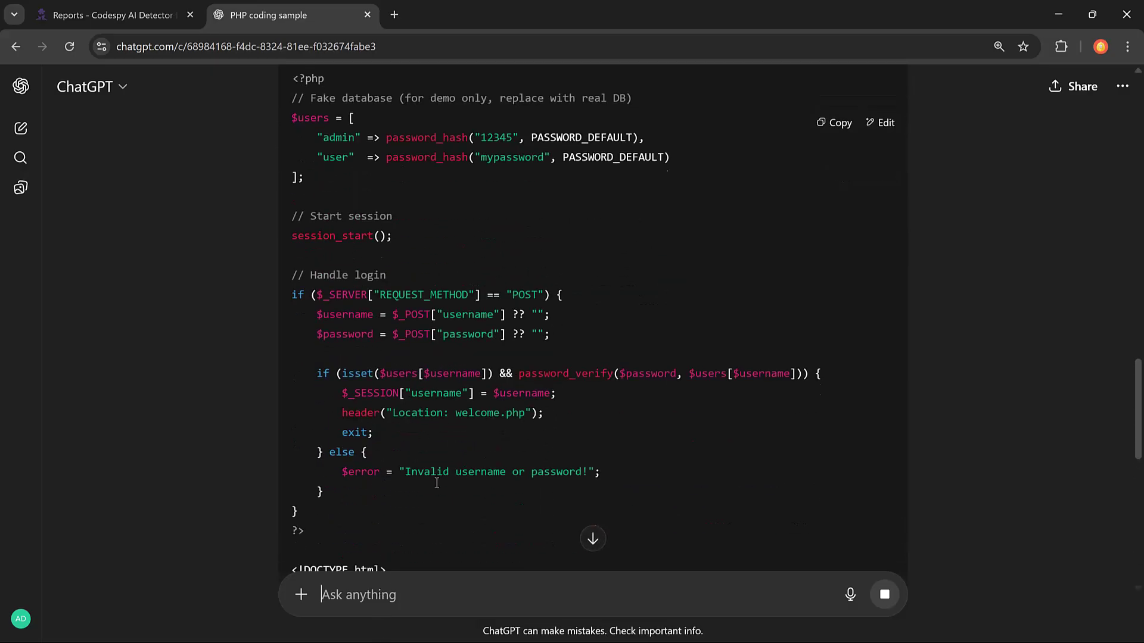
scroll(436, 486, down, 3)
scroll(437, 488, down, 2)
scroll(437, 482, down, 2)
scroll(436, 482, down, 2)
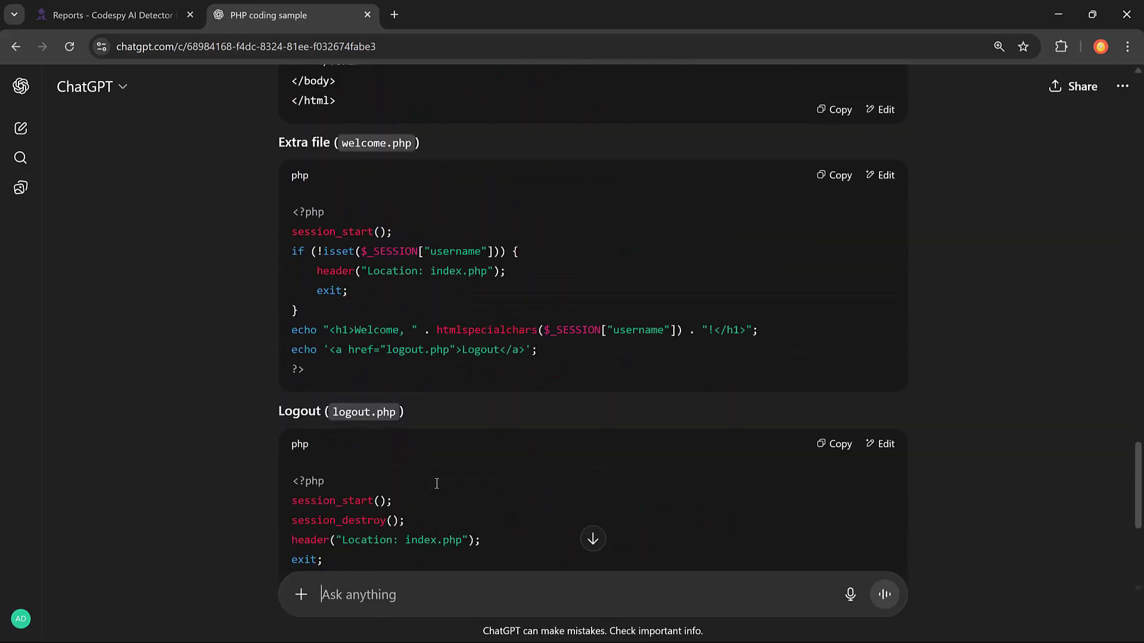
scroll(873, 432, up, 3)
scroll(871, 430, up, 5)
scroll(871, 436, up, 1)
click(825, 420)
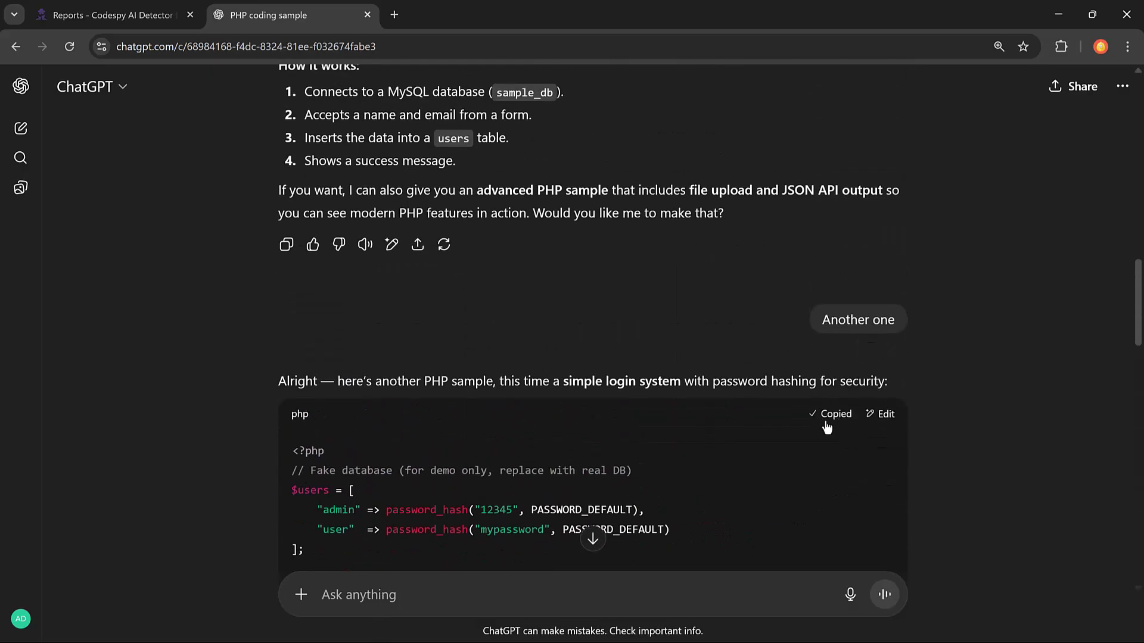
- Paste the login-system sample into Codespy, set the language to PHP, and analyze it
click(124, 18)
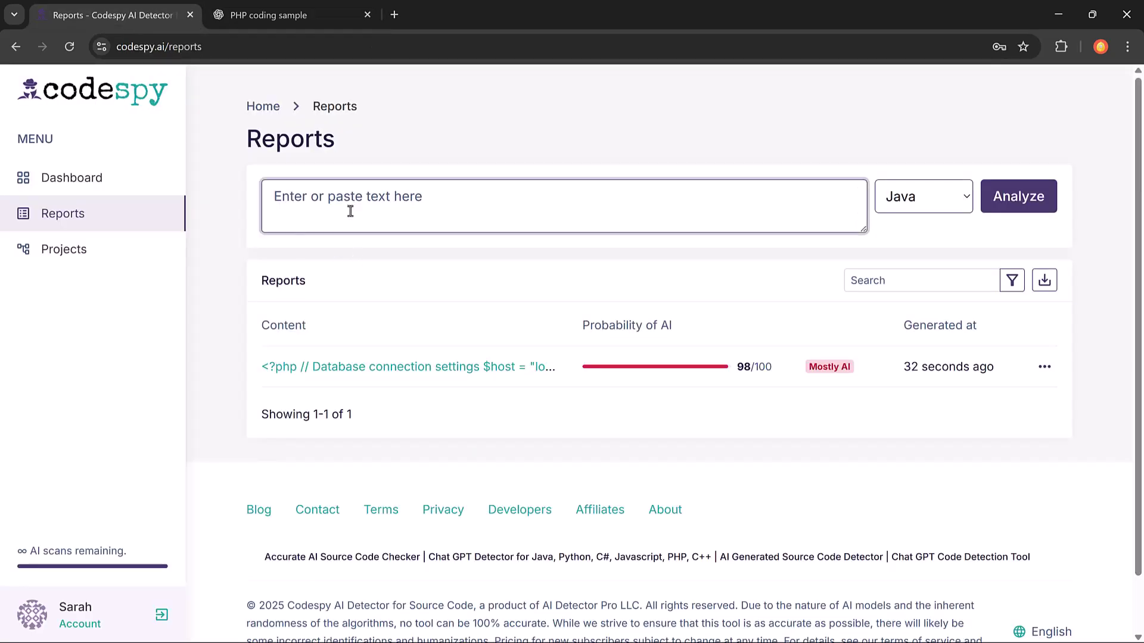
click(350, 212)
key(ctrl+v)
scroll(350, 211, up, 3)
scroll(350, 211, up, 3)
scroll(350, 211, up, 3)
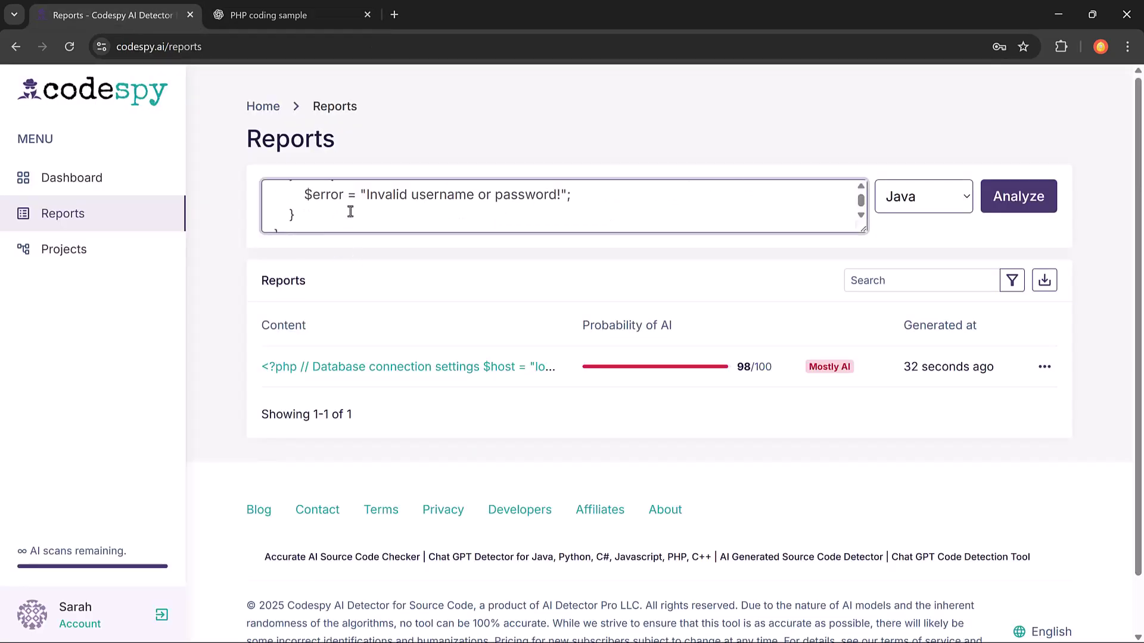
scroll(351, 211, up, 1)
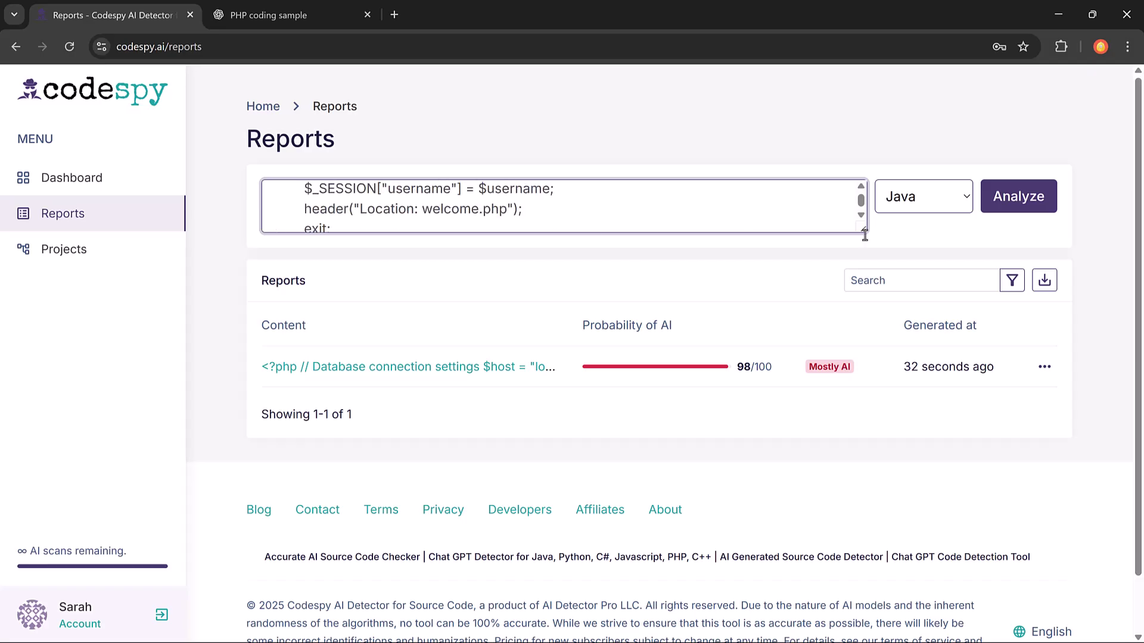
click(921, 197)
click(911, 301)
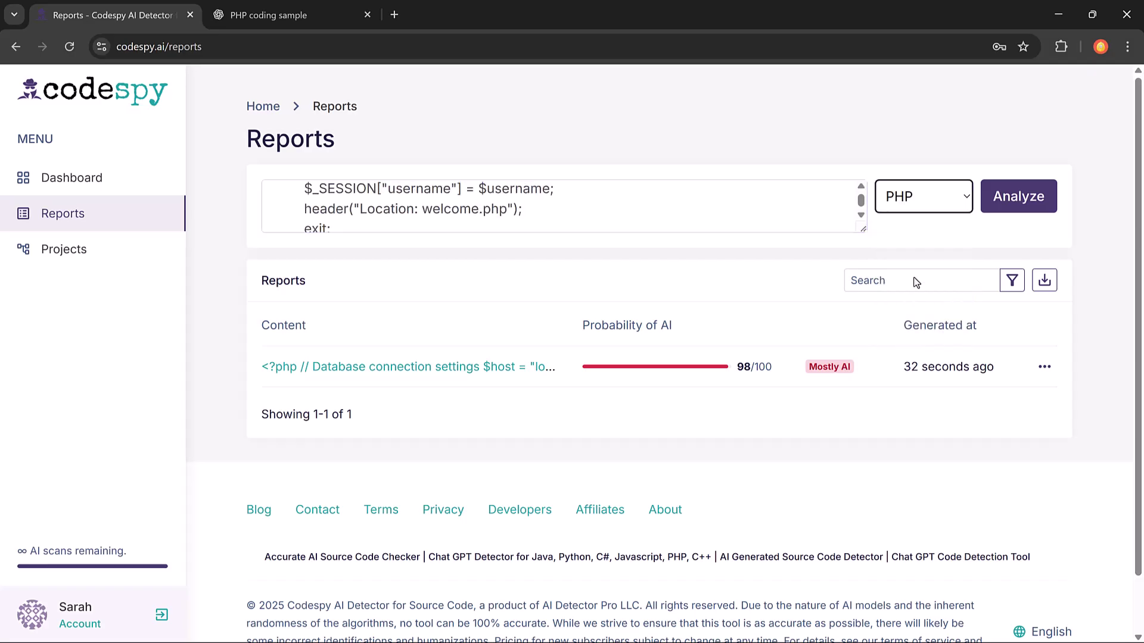
click(1011, 201)
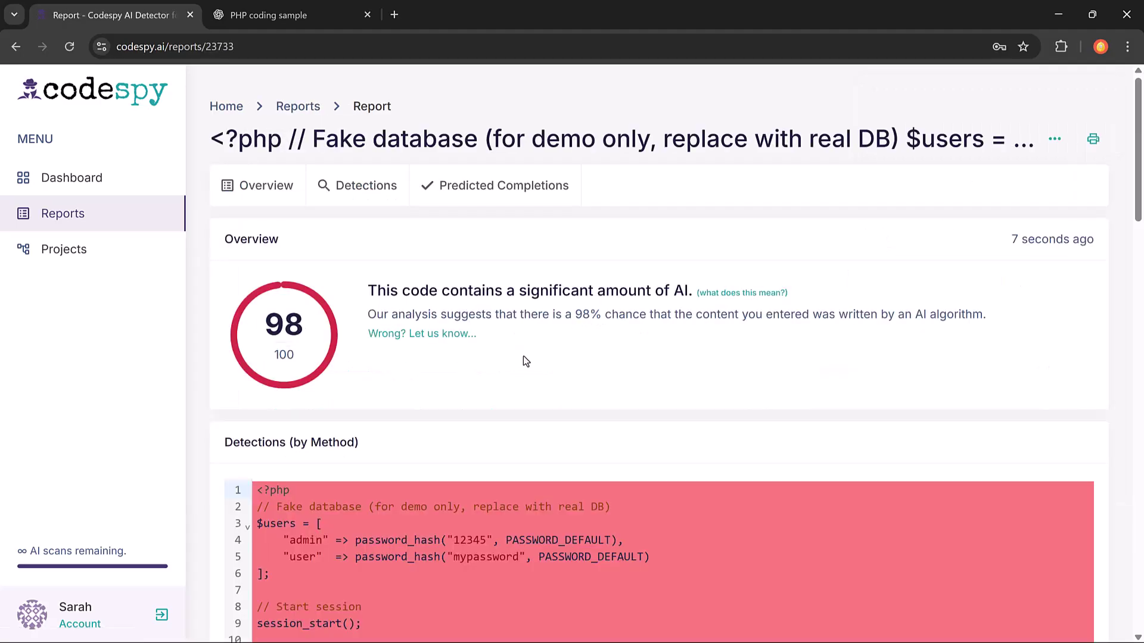
scroll(526, 361, down, 1)
scroll(523, 361, down, 2)
scroll(523, 362, down, 1)
scroll(523, 362, down, 1)
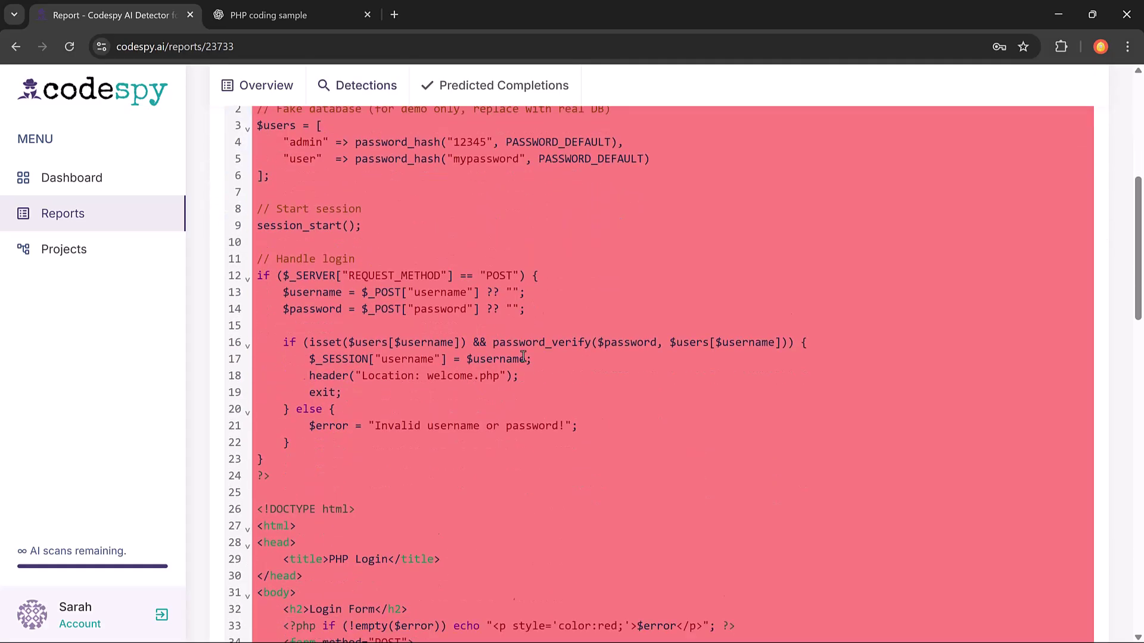
scroll(523, 362, down, 1)
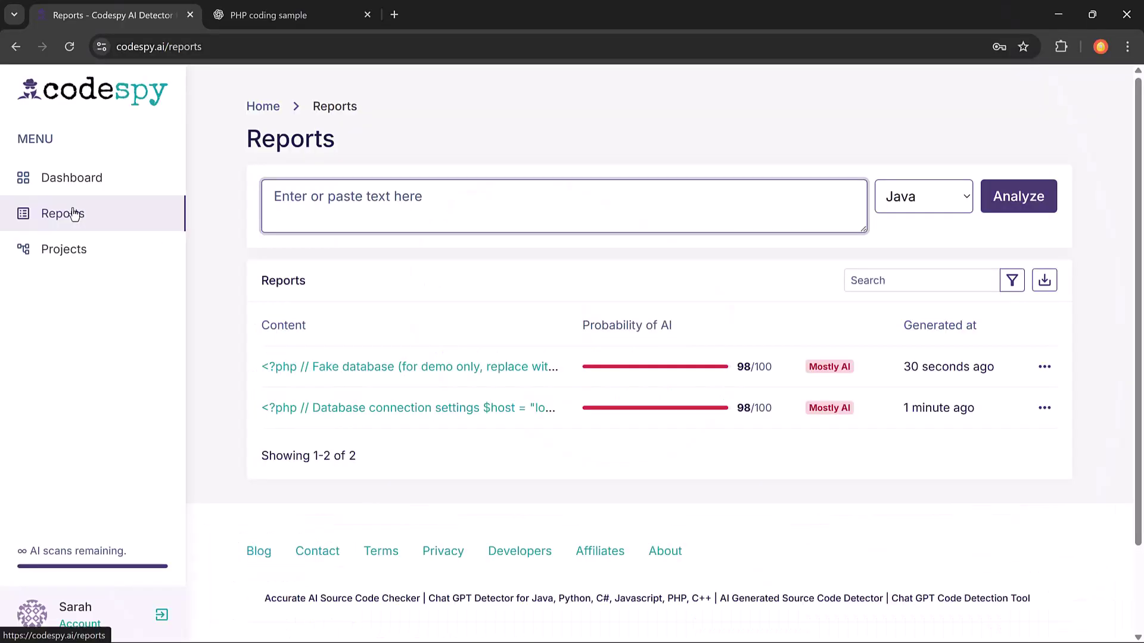
- Paste the Python tkinter script, pick a code language from the dropdown, and analyze it
click(324, 205)
key(ctrl+v)
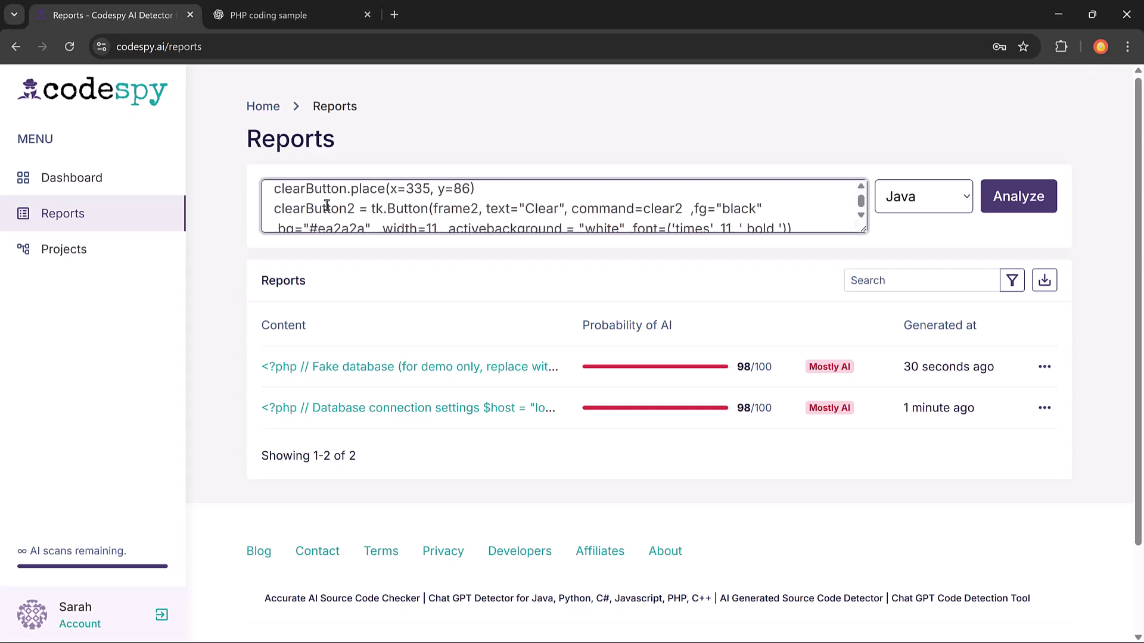
scroll(318, 213, up, 5)
scroll(331, 211, up, 5)
scroll(349, 218, up, 3)
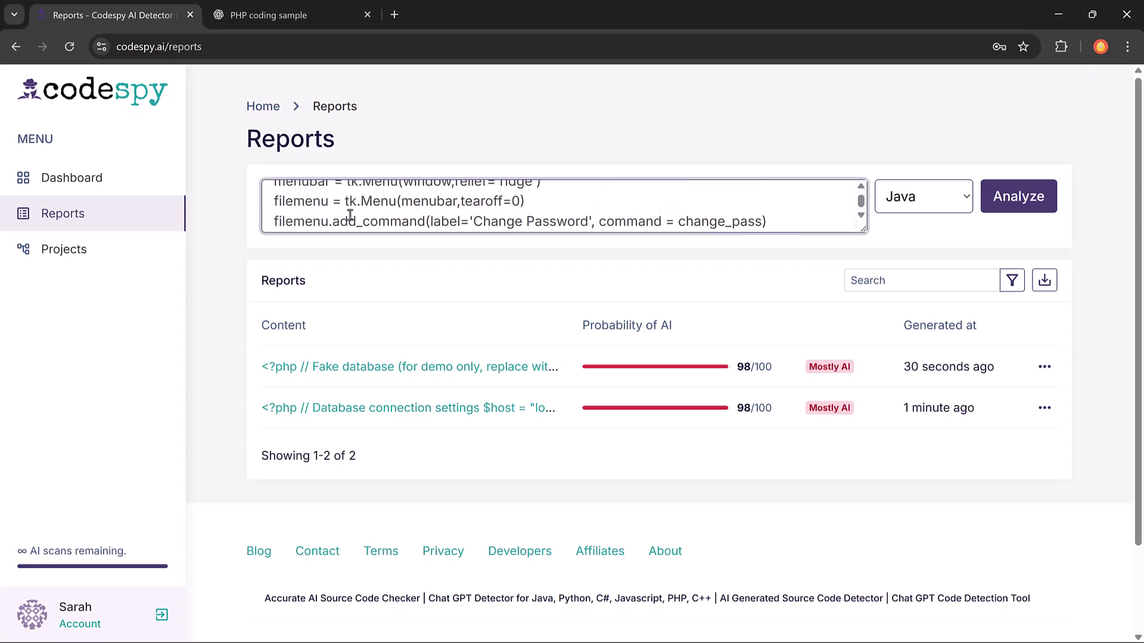
click(935, 204)
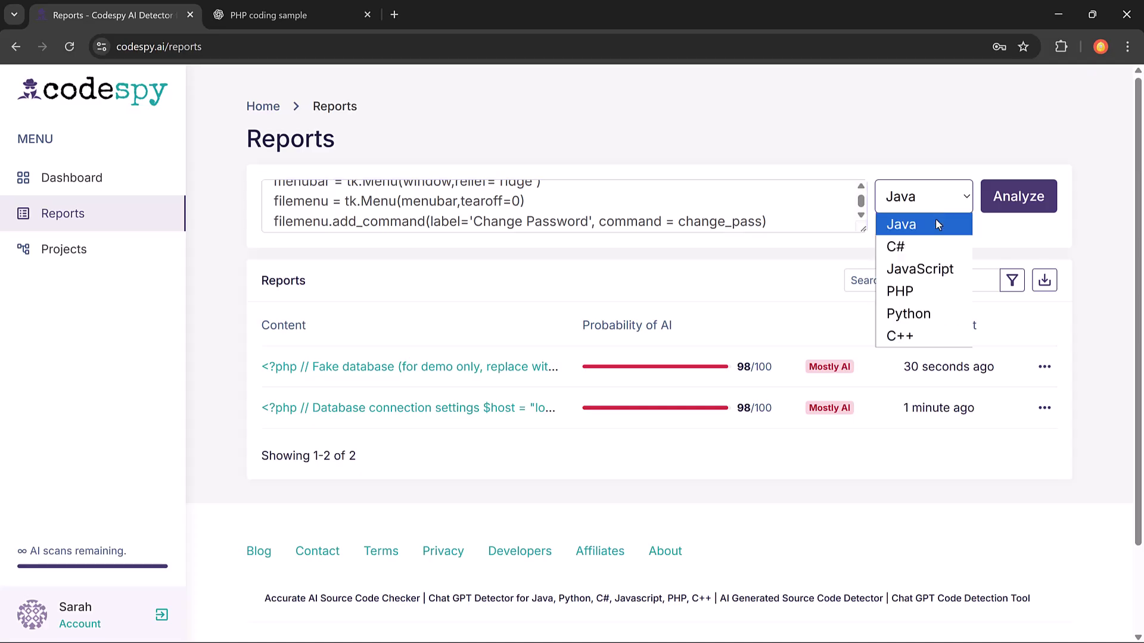
click(931, 287)
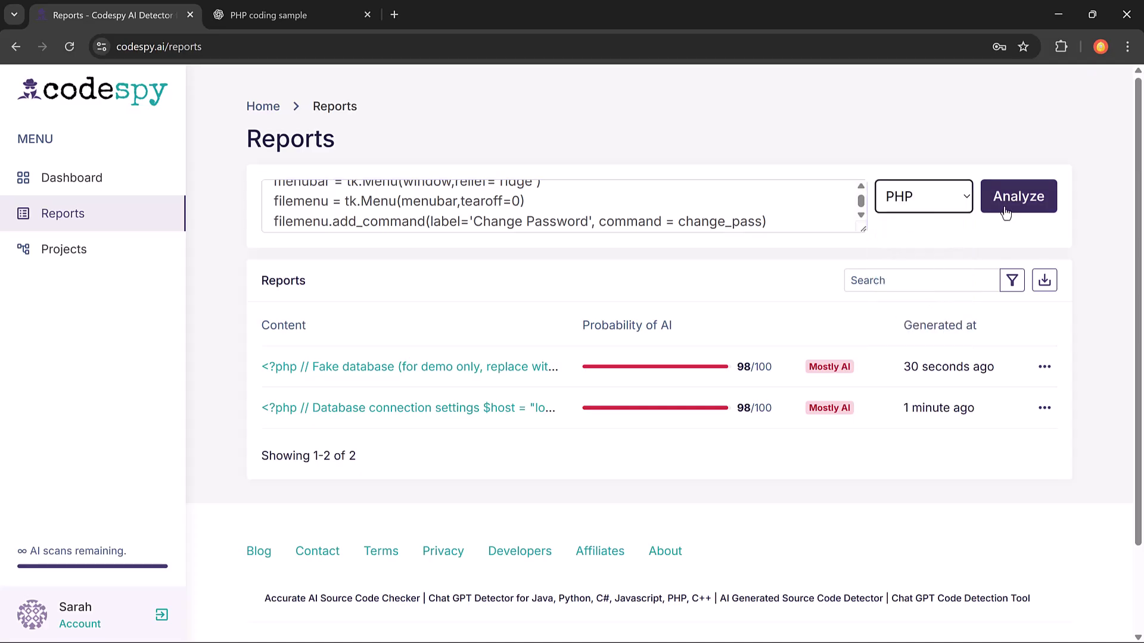
click(1004, 210)
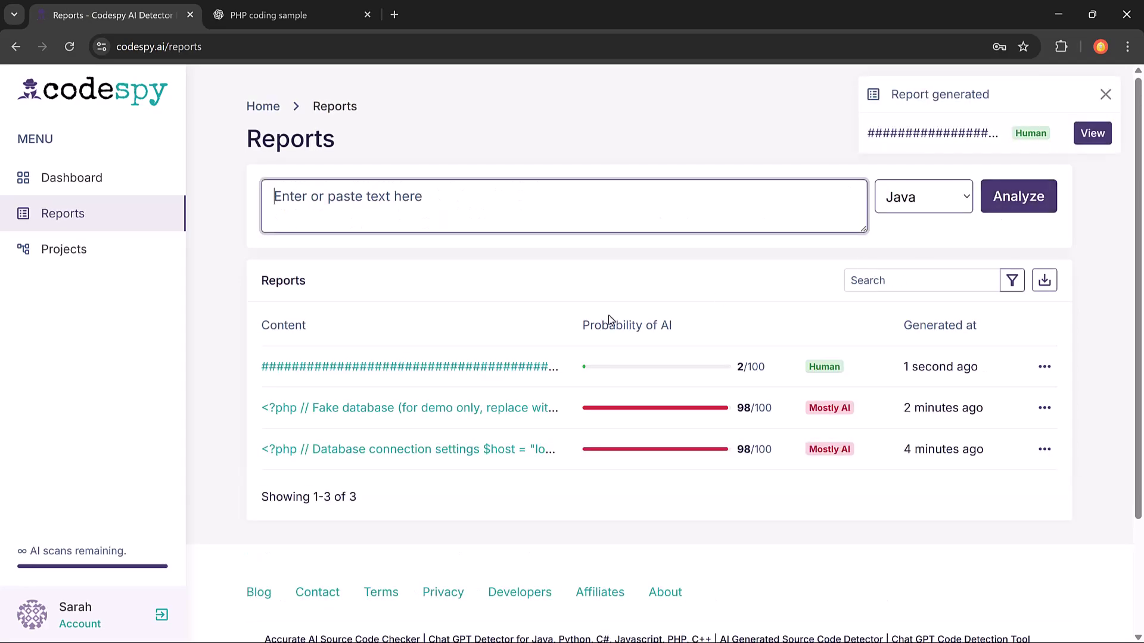
- Inspect the Human-rated report's detected code, then go back to the Dashboard
click(505, 380)
scroll(504, 376, down, 3)
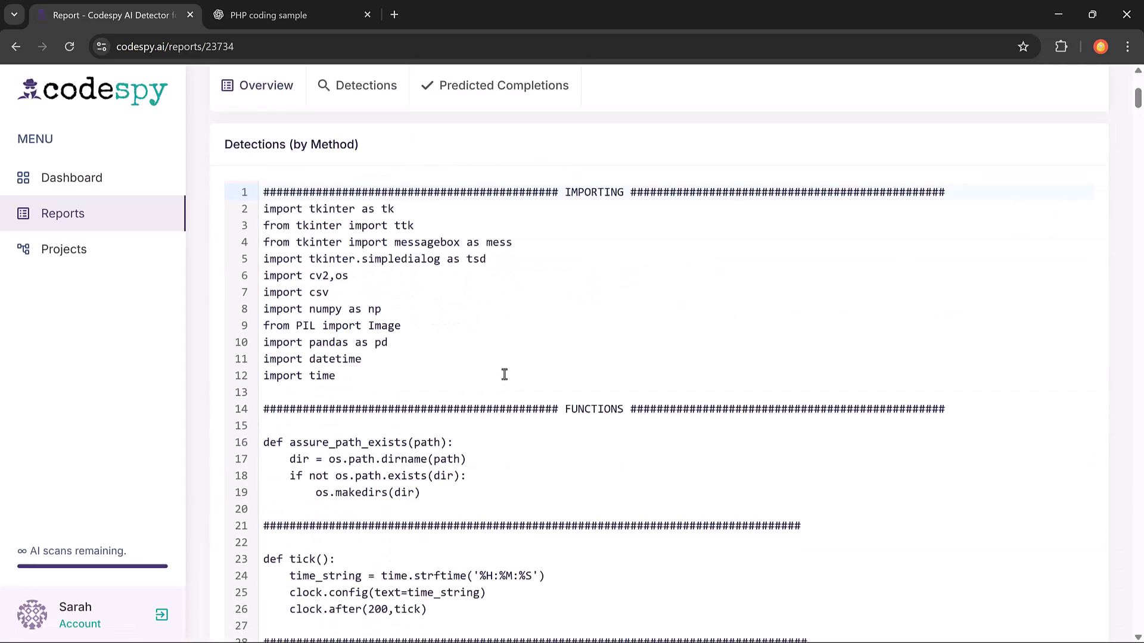
scroll(505, 375, down, 2)
scroll(504, 376, down, 3)
scroll(504, 375, down, 2)
scroll(503, 376, down, 3)
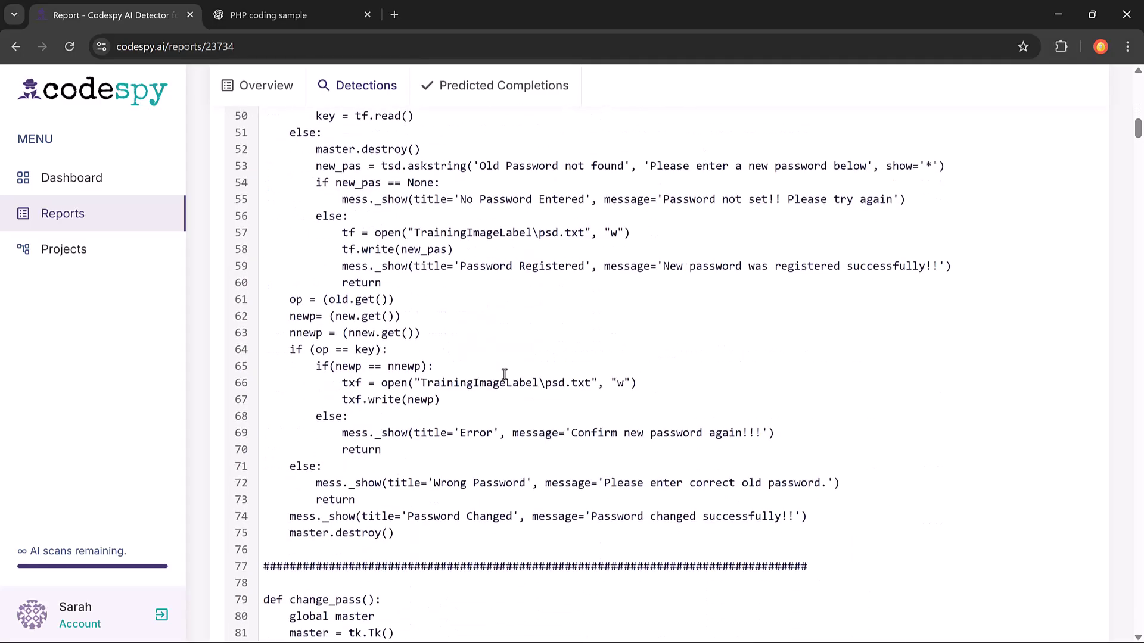
scroll(504, 375, down, 3)
scroll(504, 374, down, 5)
scroll(504, 374, down, 2)
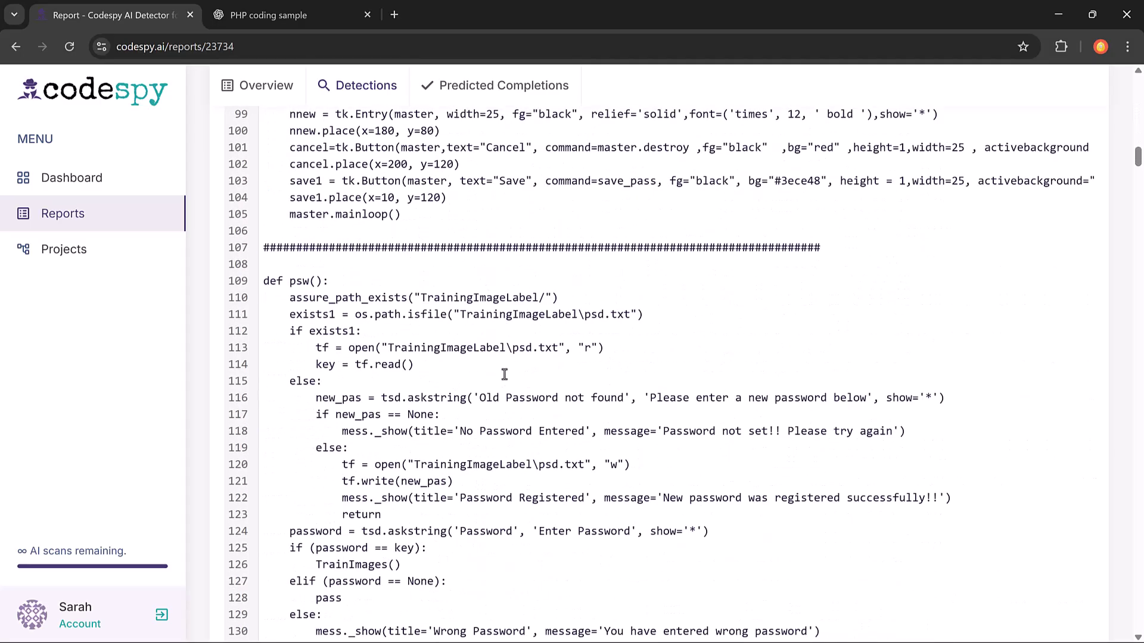
scroll(504, 375, down, 4)
scroll(505, 374, down, 2)
scroll(504, 375, down, 2)
scroll(504, 375, down, 2)
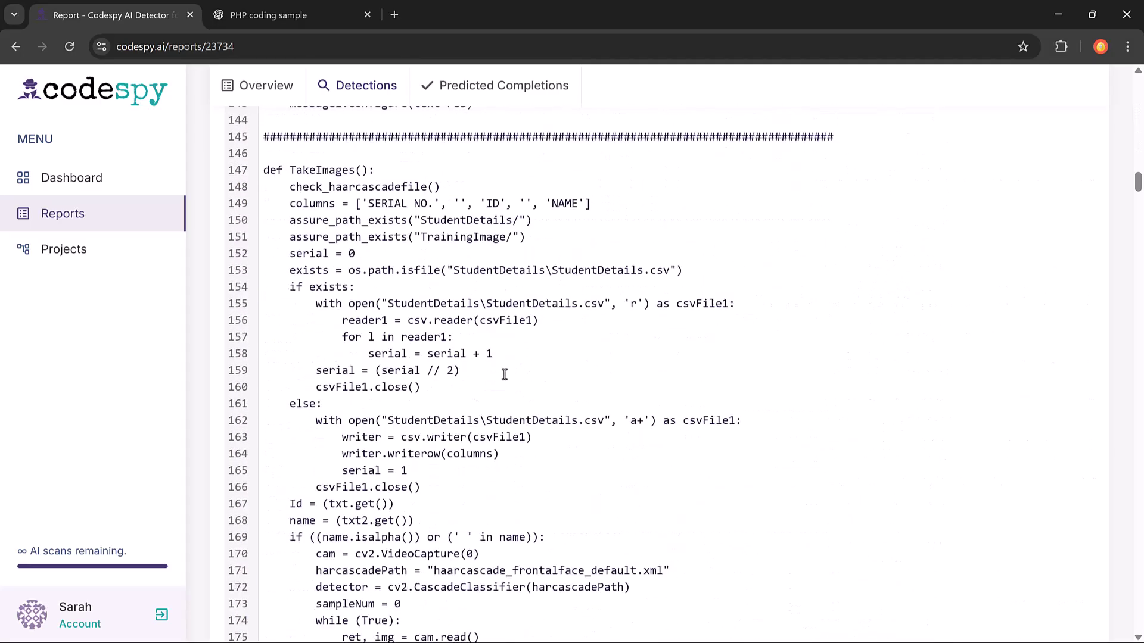
scroll(504, 375, down, 3)
scroll(505, 375, down, 3)
scroll(504, 374, down, 4)
scroll(504, 375, down, 4)
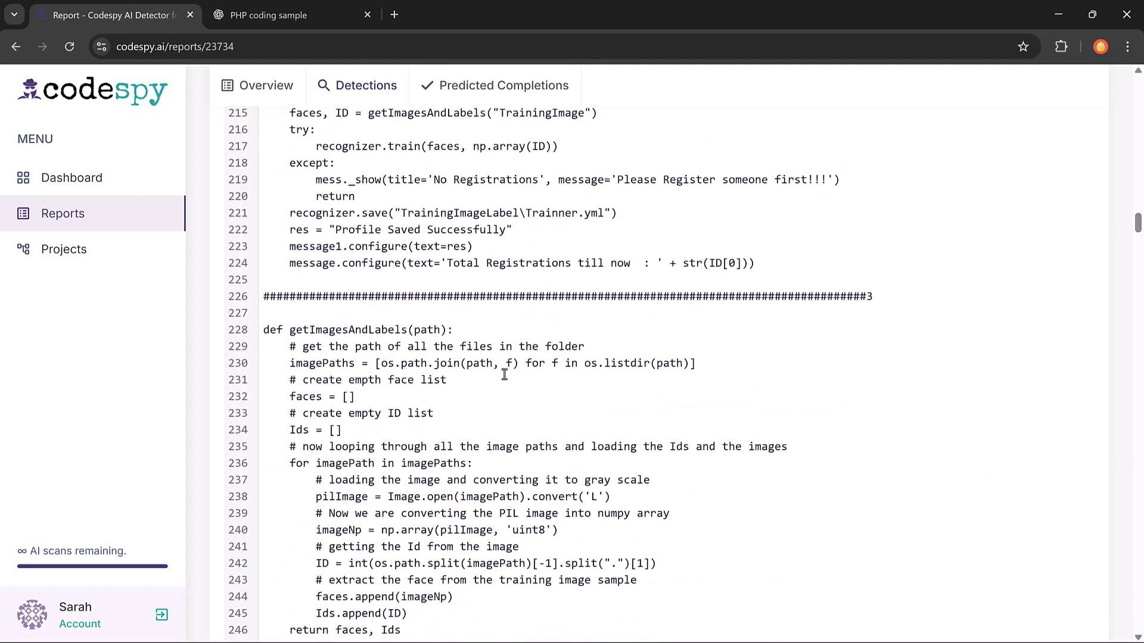
scroll(504, 374, down, 6)
scroll(505, 374, down, 1)
scroll(504, 375, down, 3)
scroll(504, 374, down, 3)
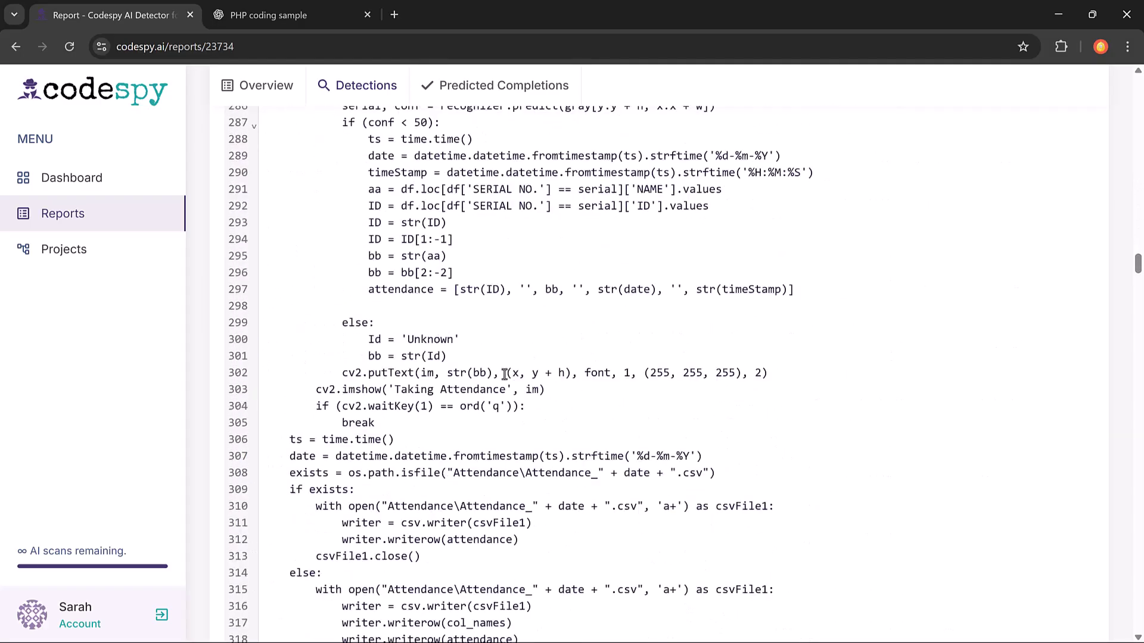
scroll(505, 374, down, 4)
scroll(504, 375, down, 3)
scroll(505, 374, down, 2)
scroll(504, 375, up, 15)
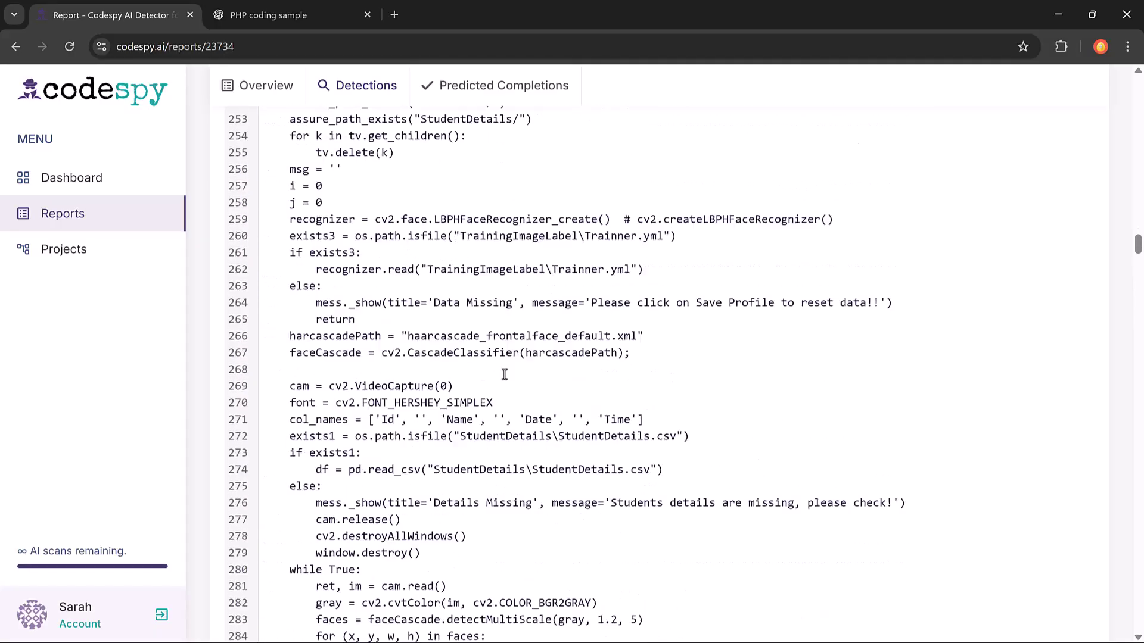
scroll(504, 375, down, 2)
scroll(504, 374, down, 2)
scroll(504, 374, down, 2)
scroll(504, 374, down, 3)
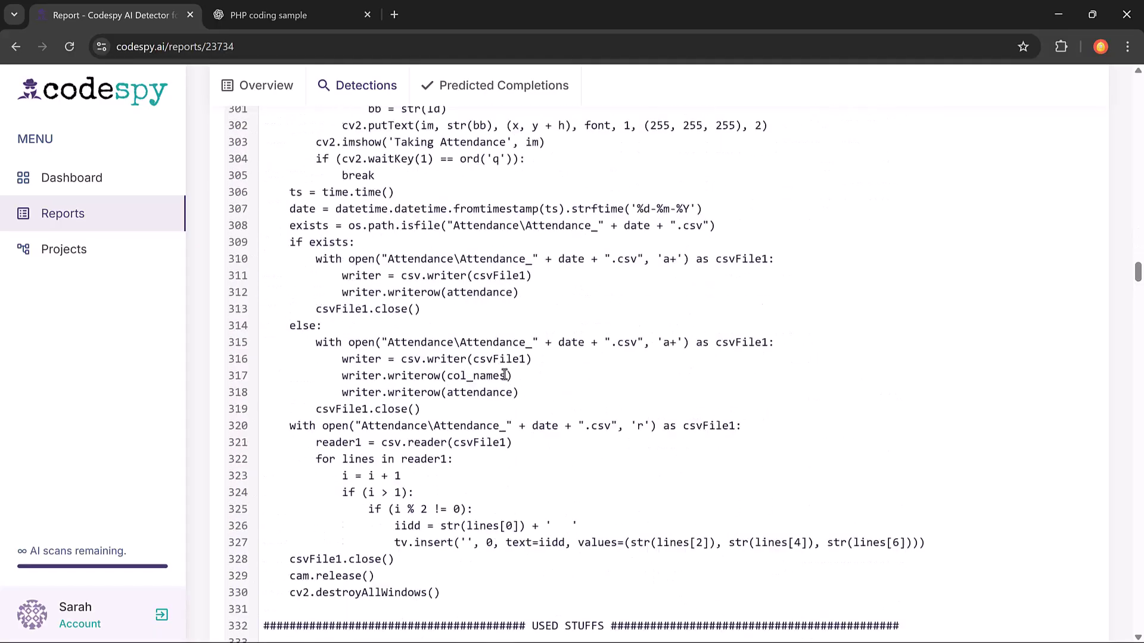
scroll(504, 375, down, 2)
scroll(504, 375, down, 3)
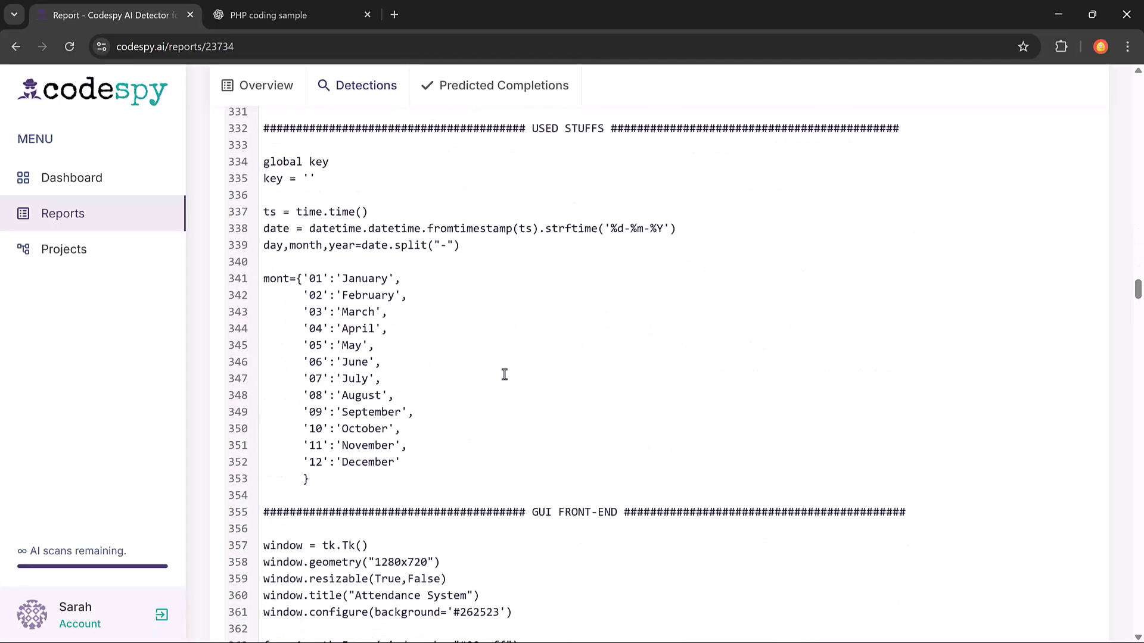
scroll(504, 375, down, 2)
scroll(505, 374, down, 1)
scroll(504, 375, down, 1)
scroll(504, 375, down, 1)
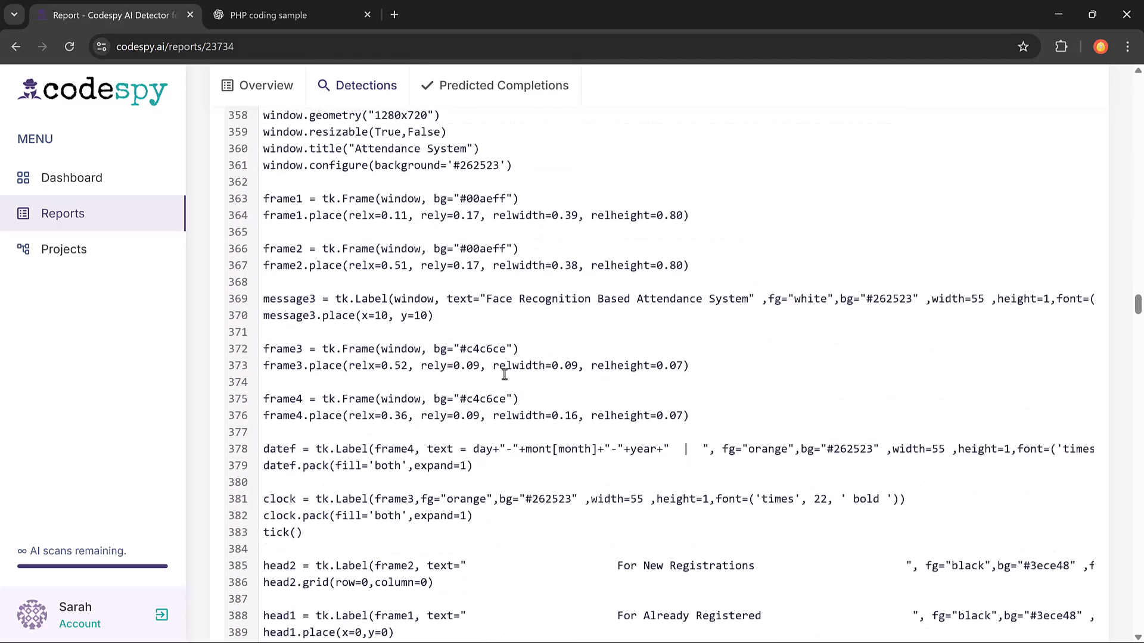
scroll(503, 374, up, 1)
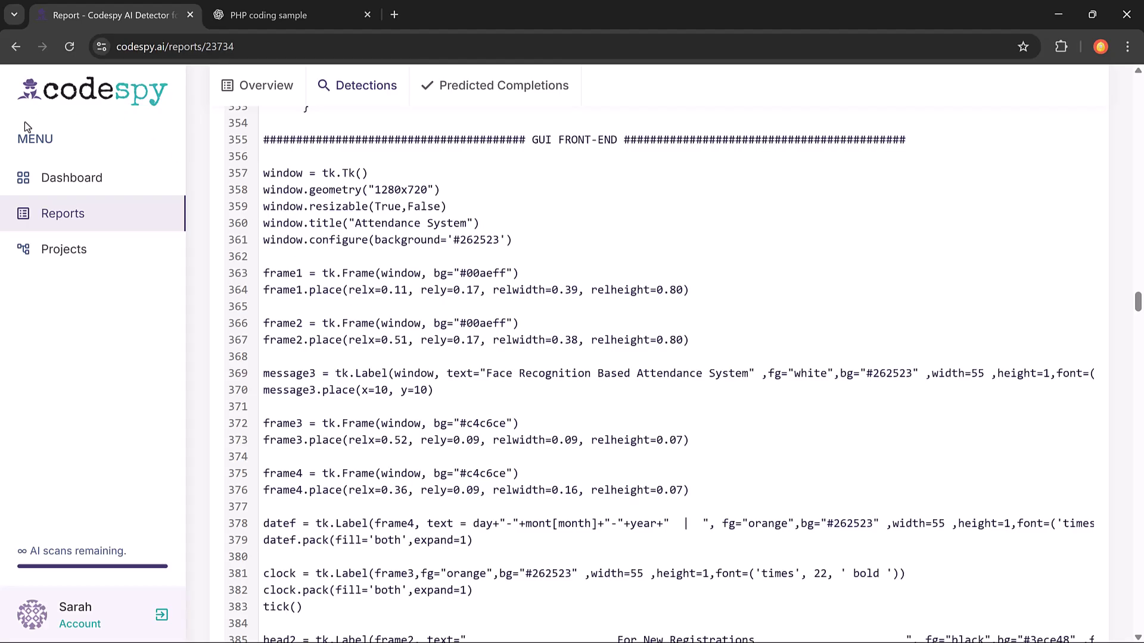
click(35, 182)
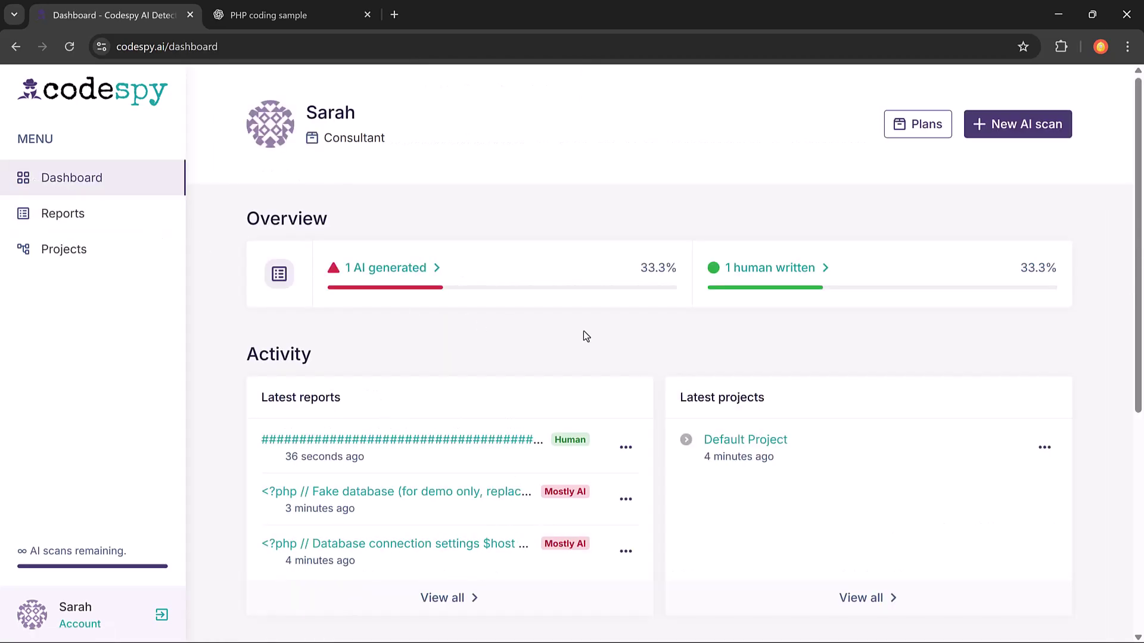
scroll(769, 350, down, 3)
scroll(768, 350, down, 2)
scroll(769, 353, up, 2)
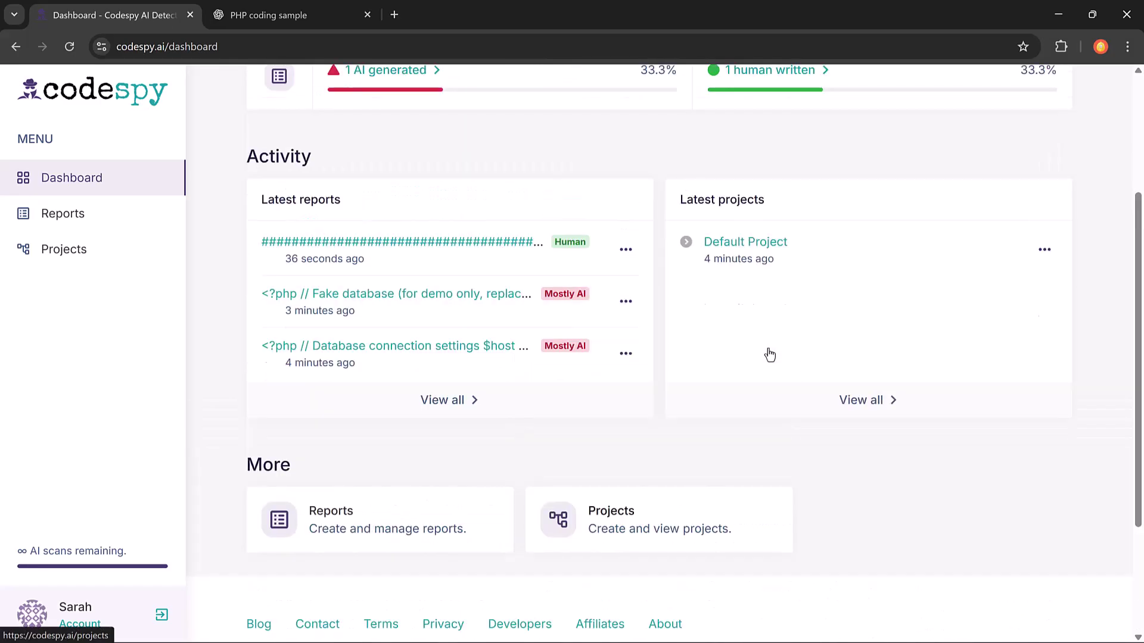